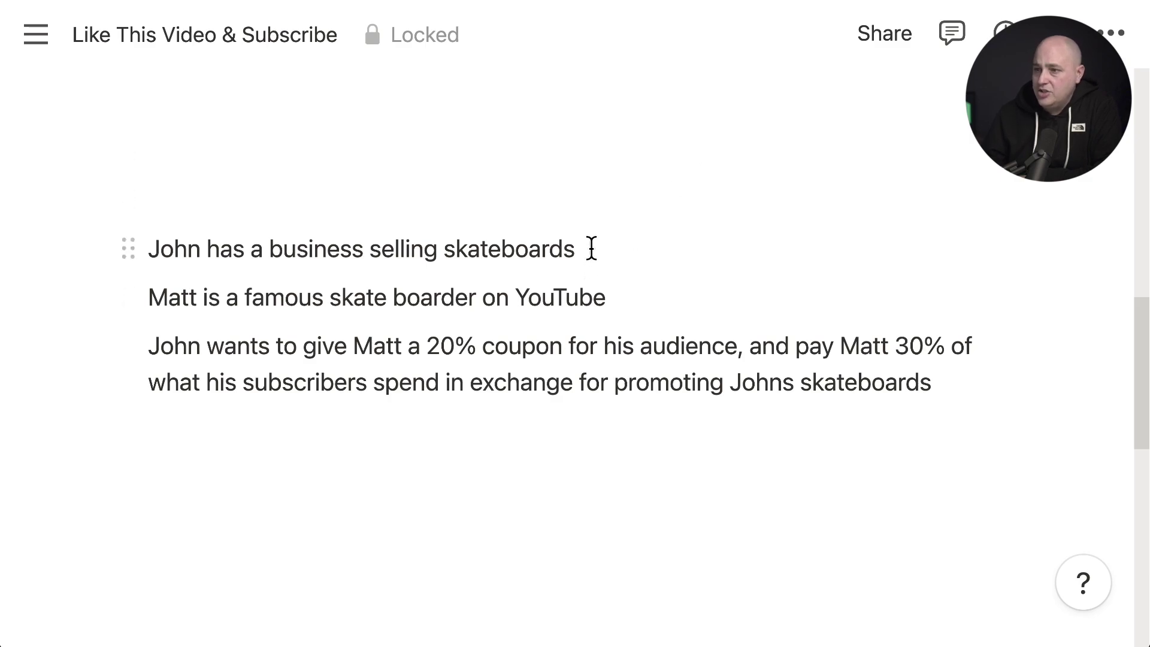
# Highlight the skateboard business, skateboarder and coupon lines, then each of the plan's three steps.
pyautogui.moveTo(591, 249); pyautogui.dragTo(586, 198)
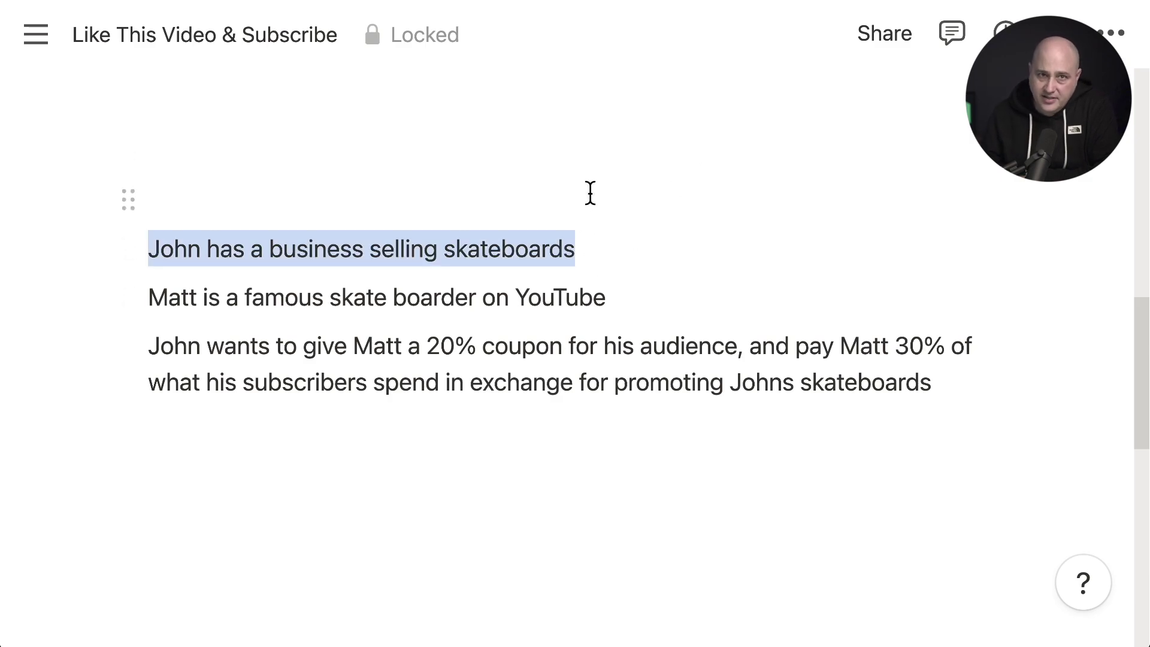
pyautogui.moveTo(649, 282); pyautogui.dragTo(647, 257)
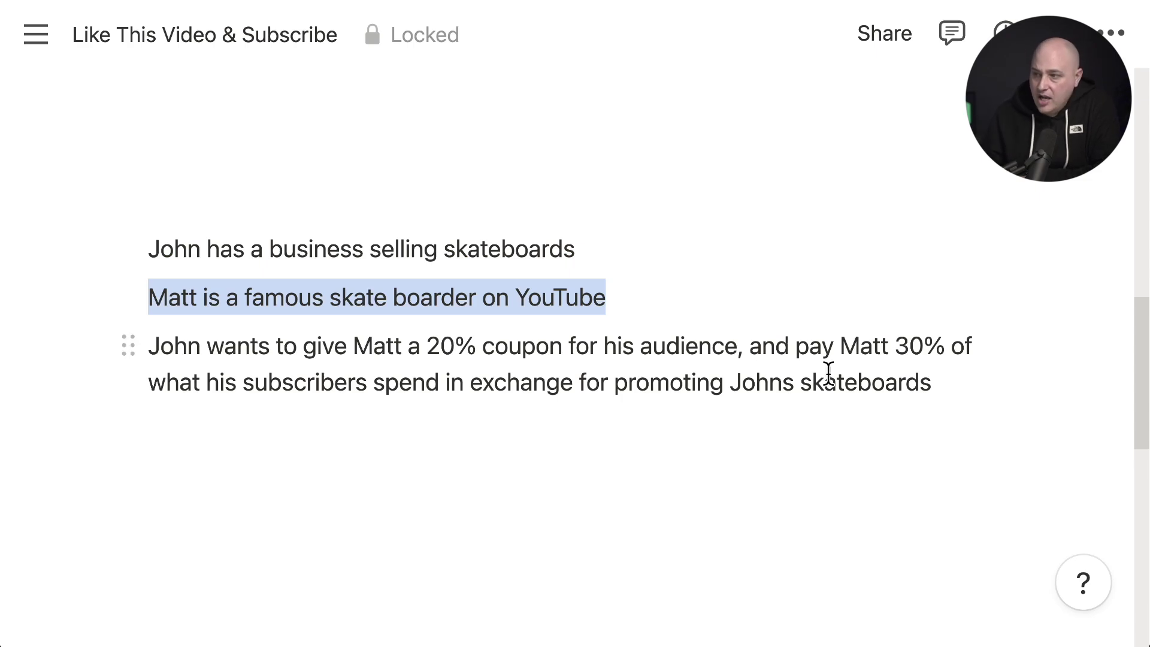
pyautogui.moveTo(969, 391); pyautogui.dragTo(934, 312)
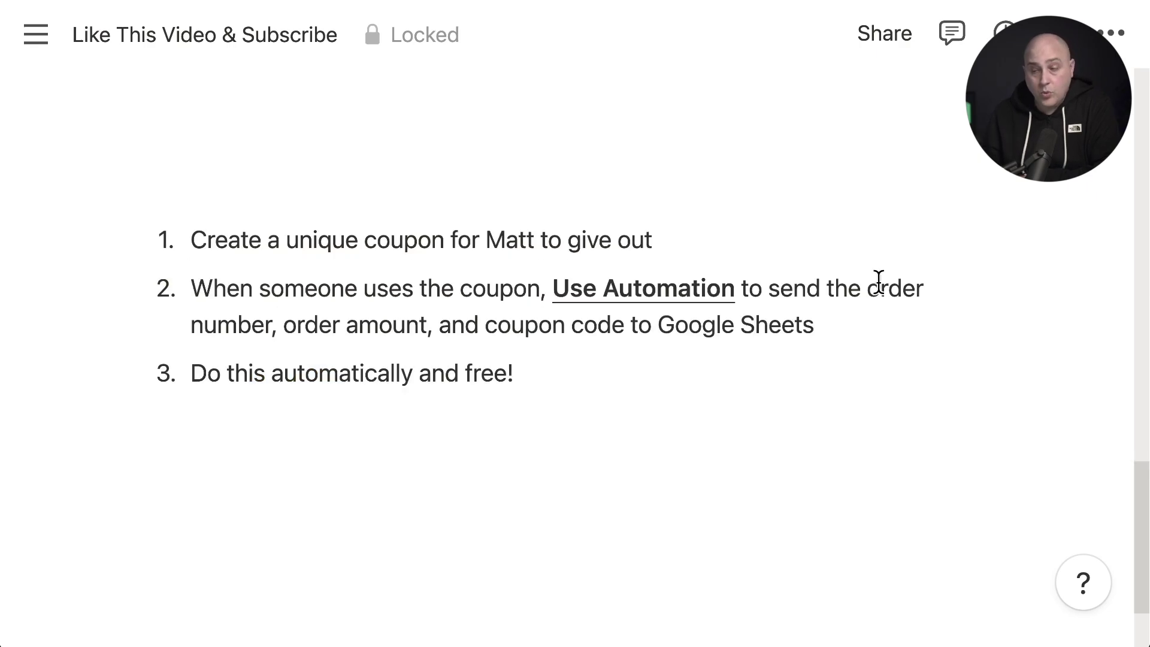
pyautogui.tripleClick(688, 213)
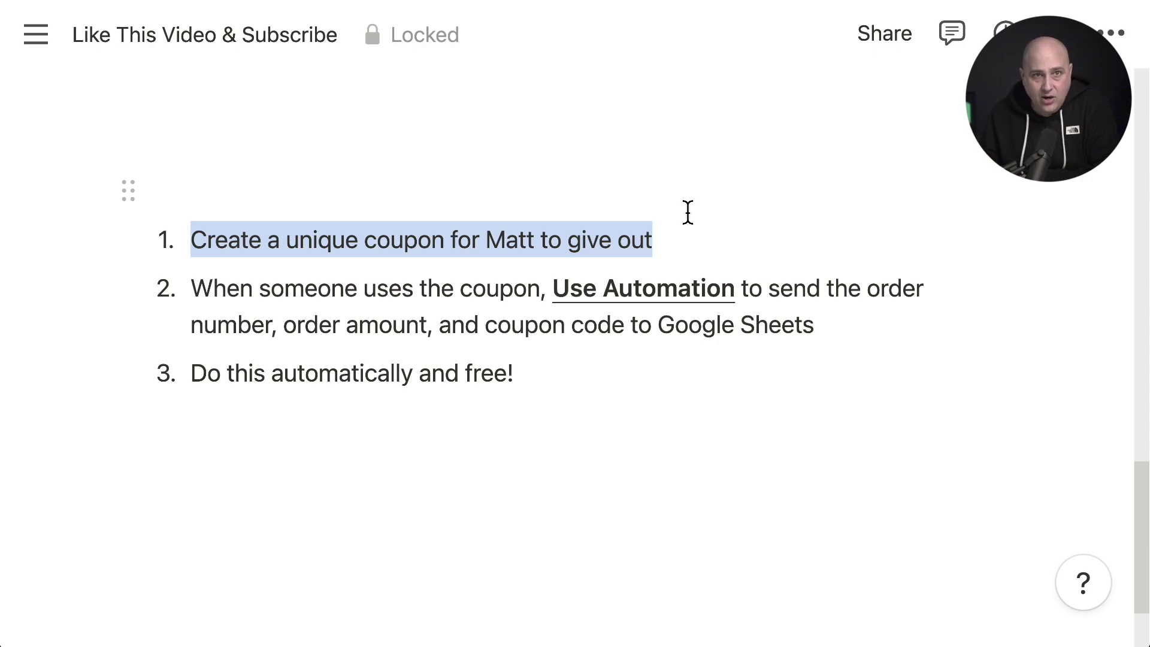
pyautogui.tripleClick(816, 323)
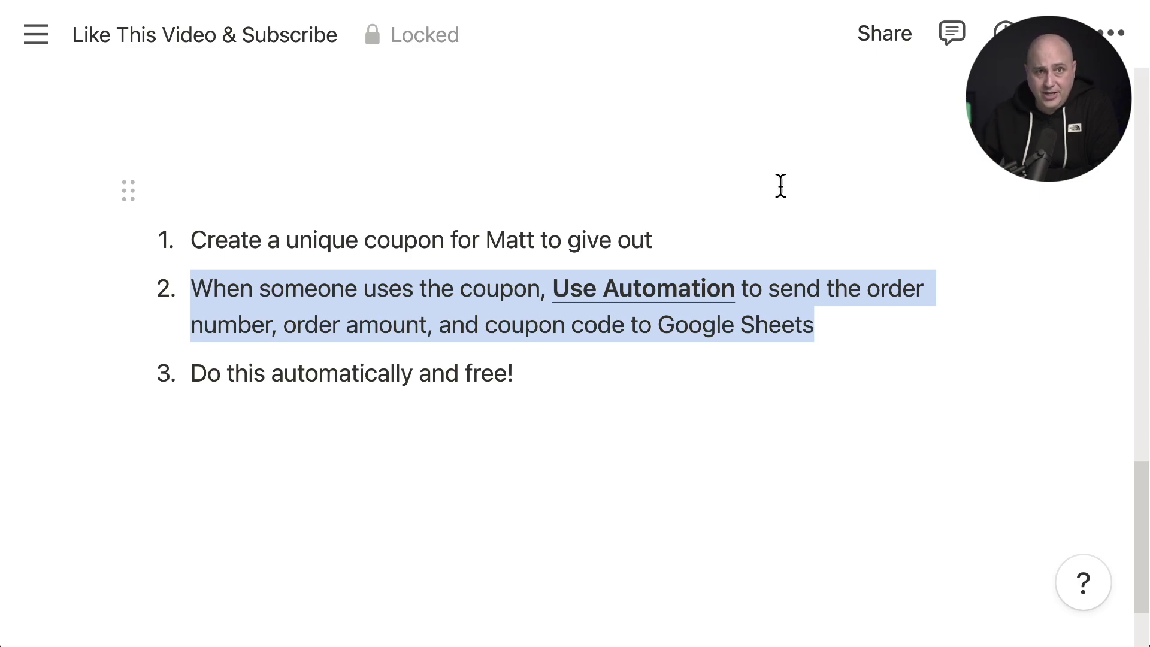
pyautogui.tripleClick(542, 375)
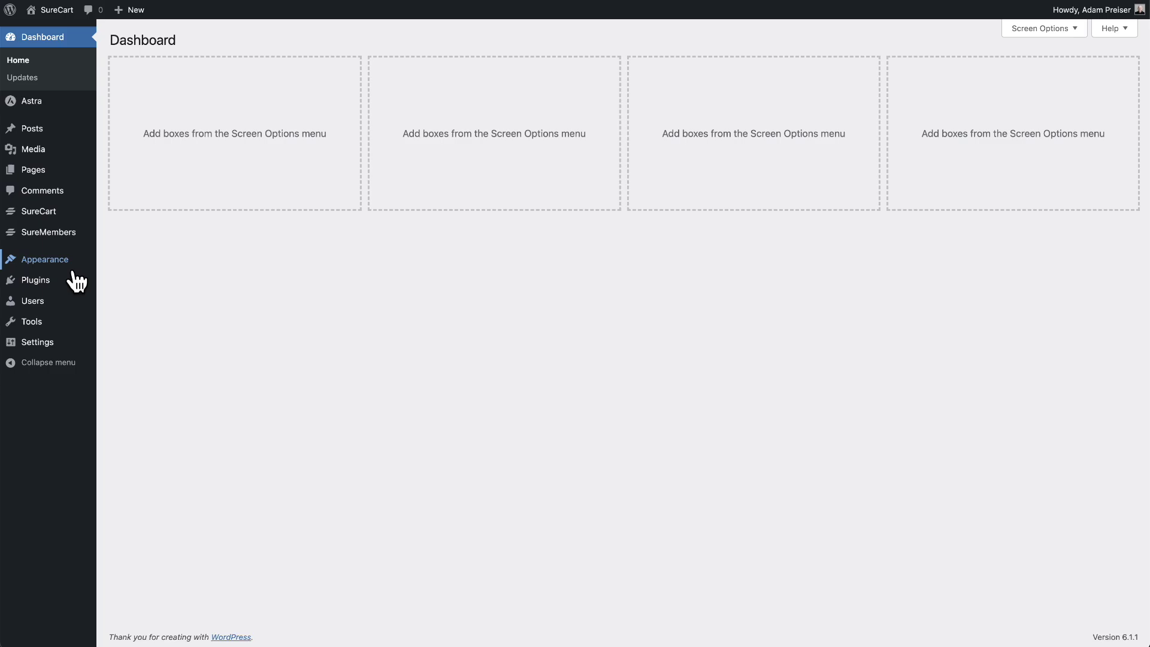
pyautogui.moveTo(36, 279)
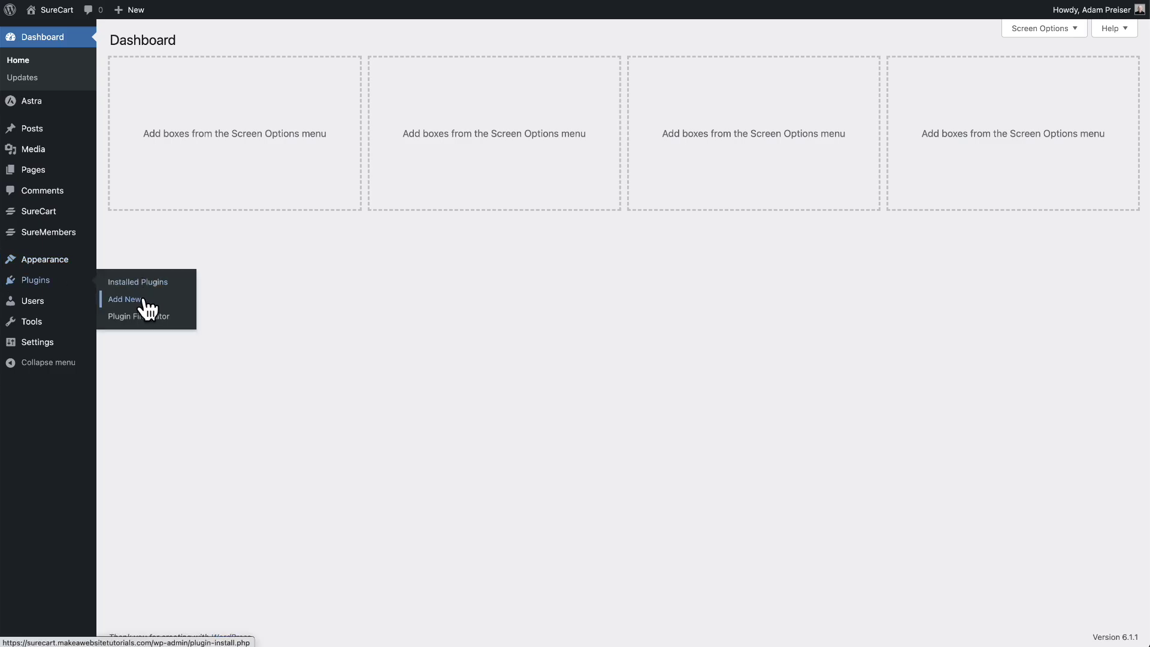
# Search Plugins > Add New for 'suretriggers' to see it active alongside SureCart.
pyautogui.click(146, 307)
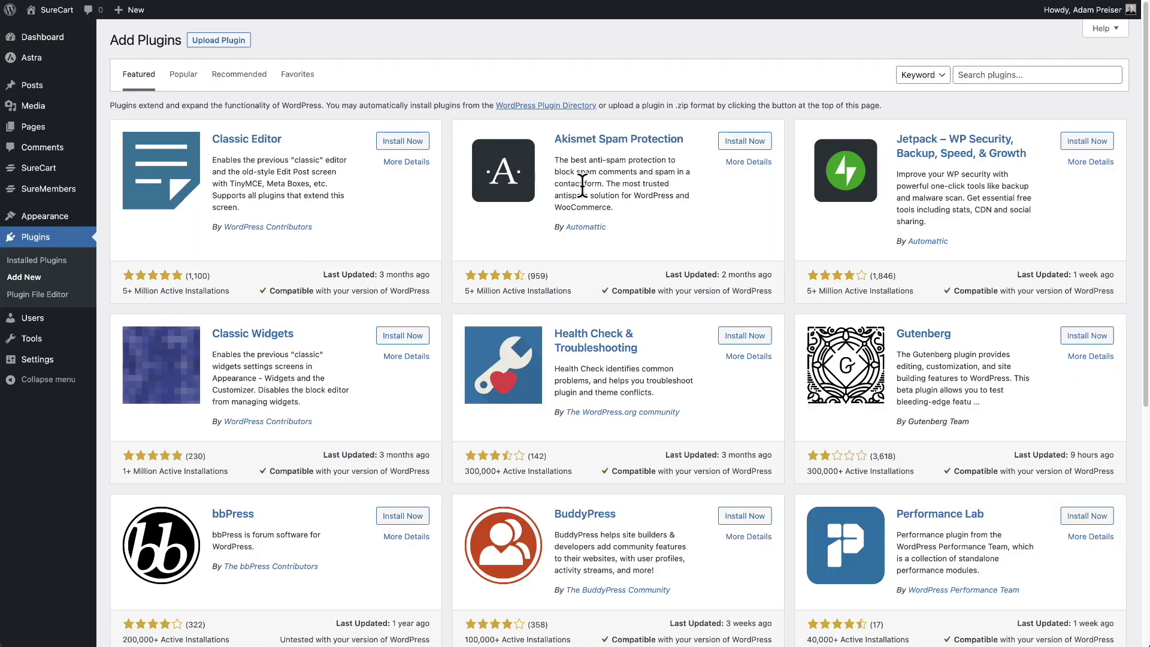
pyautogui.click(982, 74)
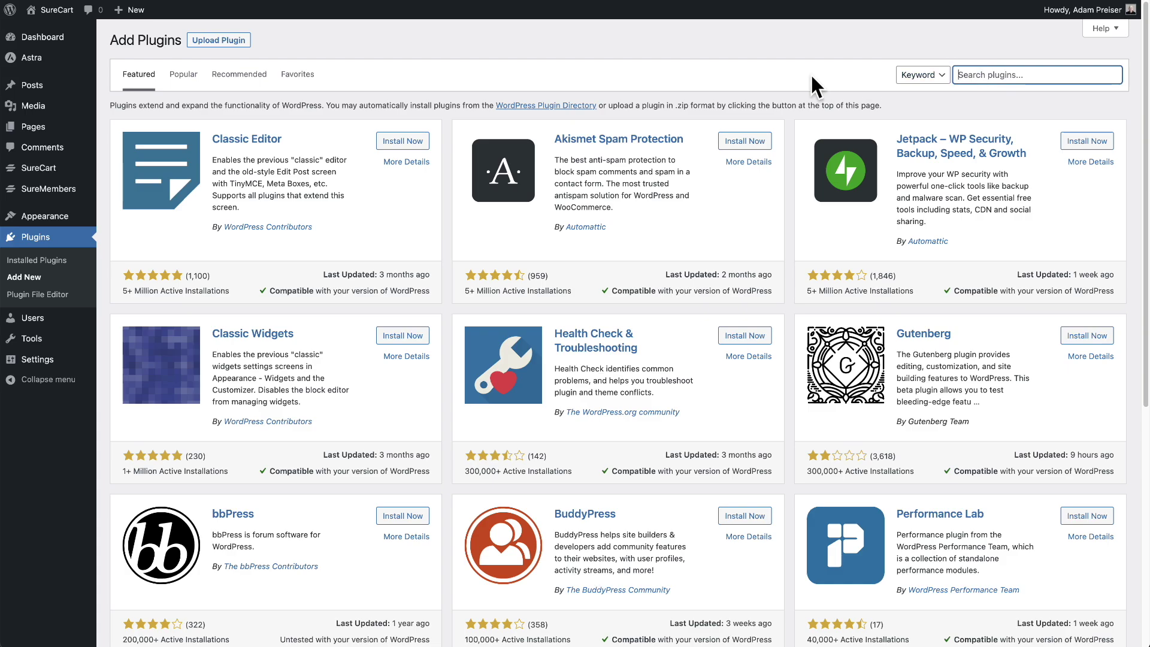
pyautogui.write('suretriggers')
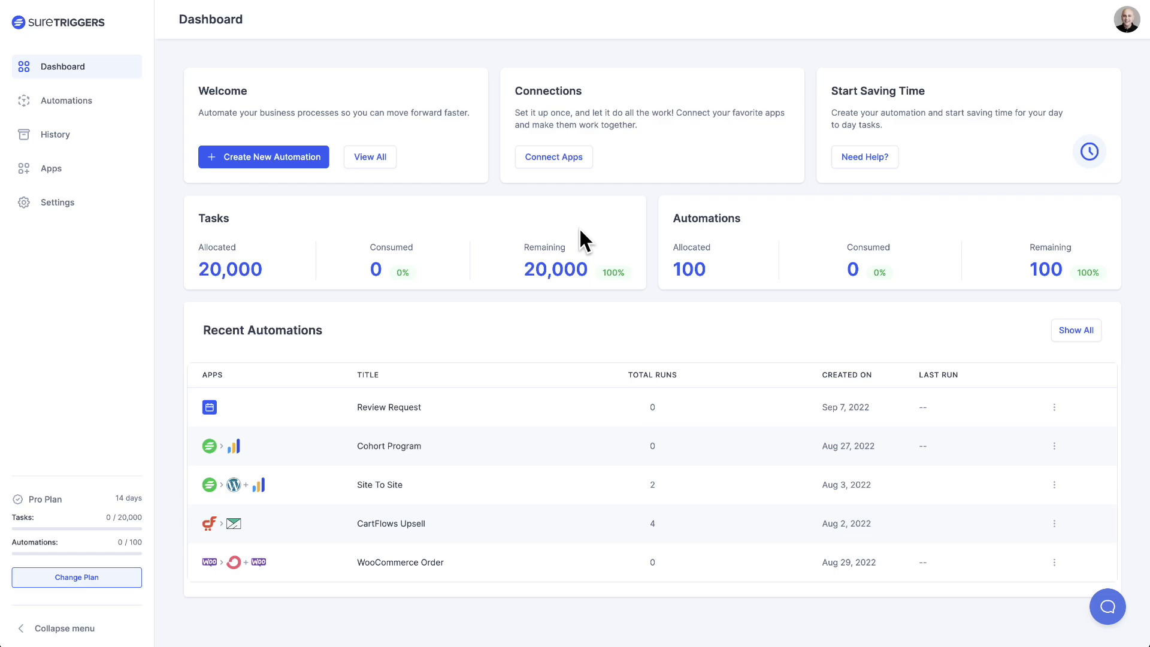
# From SureTriggers' Apps page, add a new Google Sheets connection found by searching 'shee'.
pyautogui.click(45, 175)
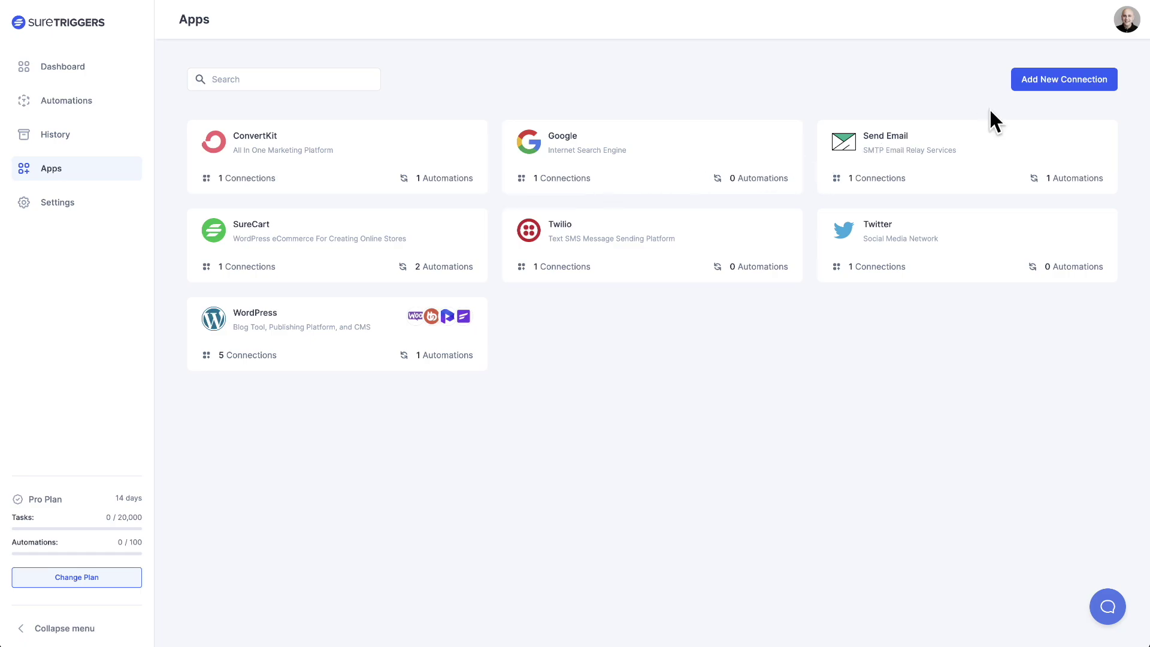
pyautogui.click(1037, 81)
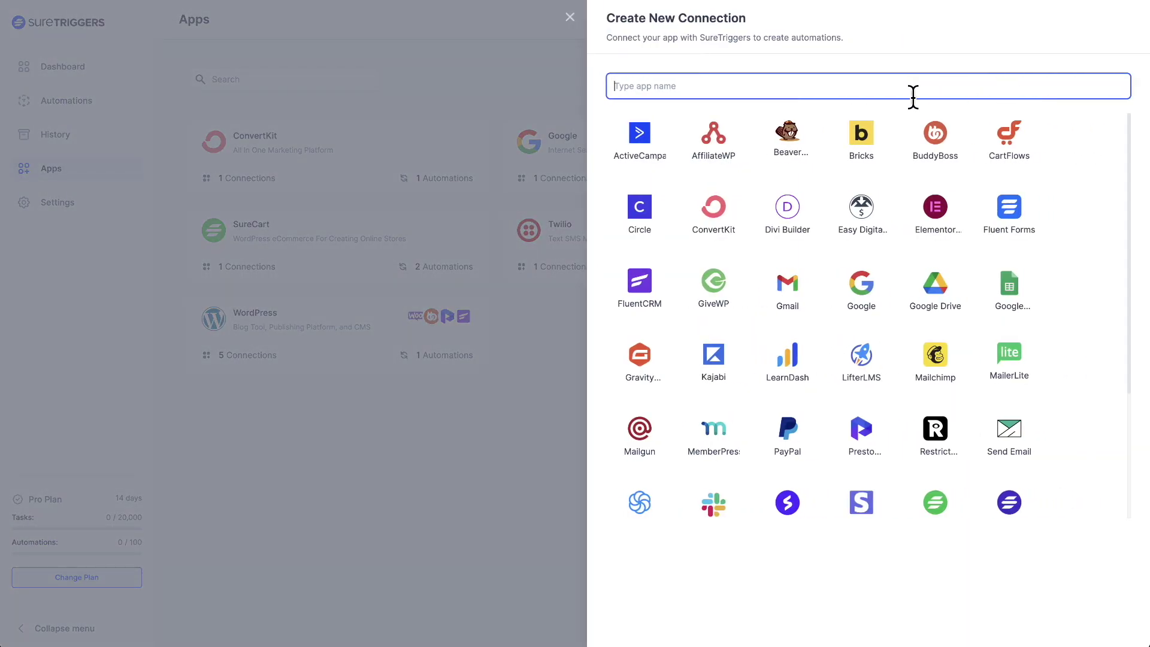
pyautogui.write('shee')
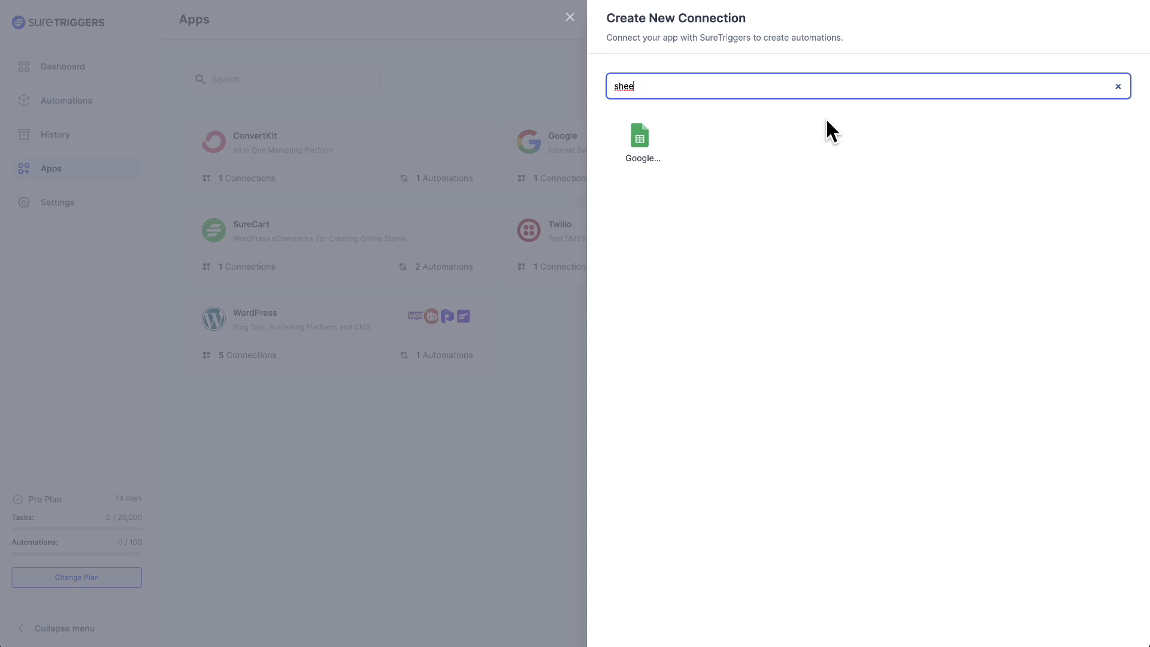
pyautogui.click(650, 140)
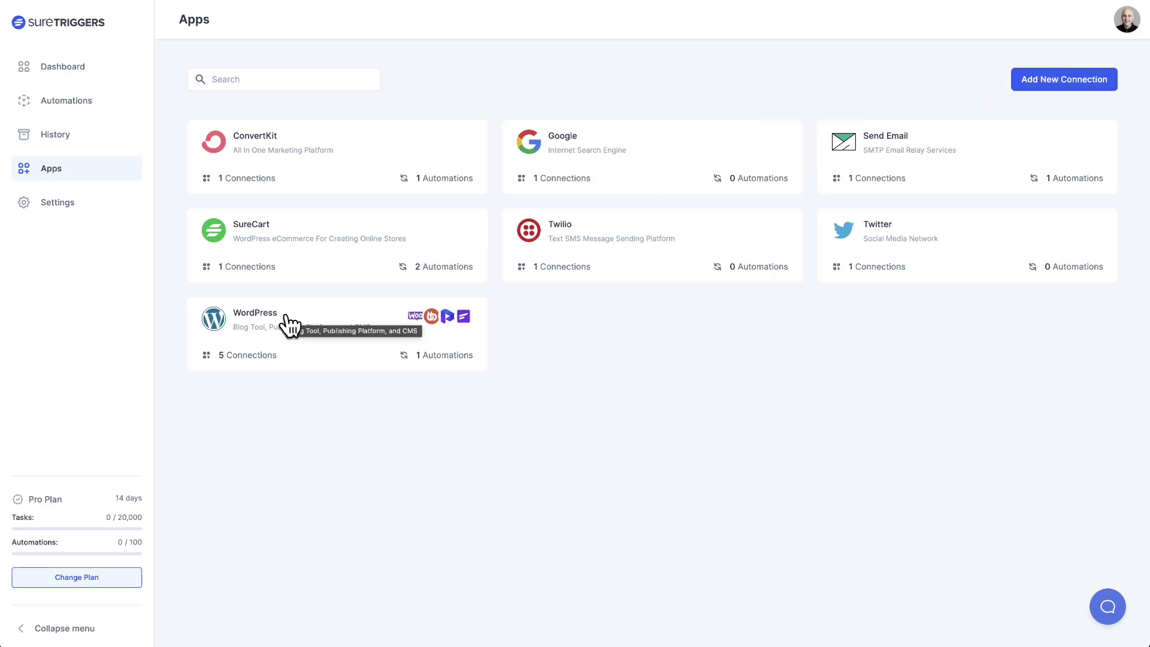
# Browse the full app grid in the Add New Connection panel, then close it.
pyautogui.click(1070, 84)
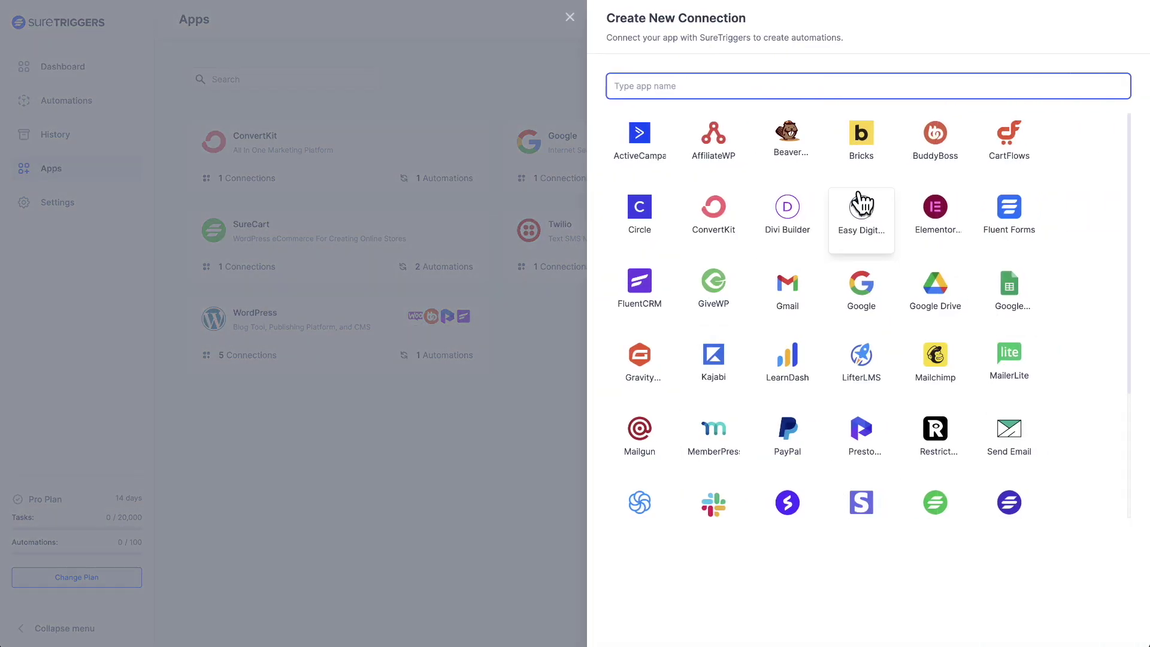
pyautogui.scroll(-2, 765, 311)
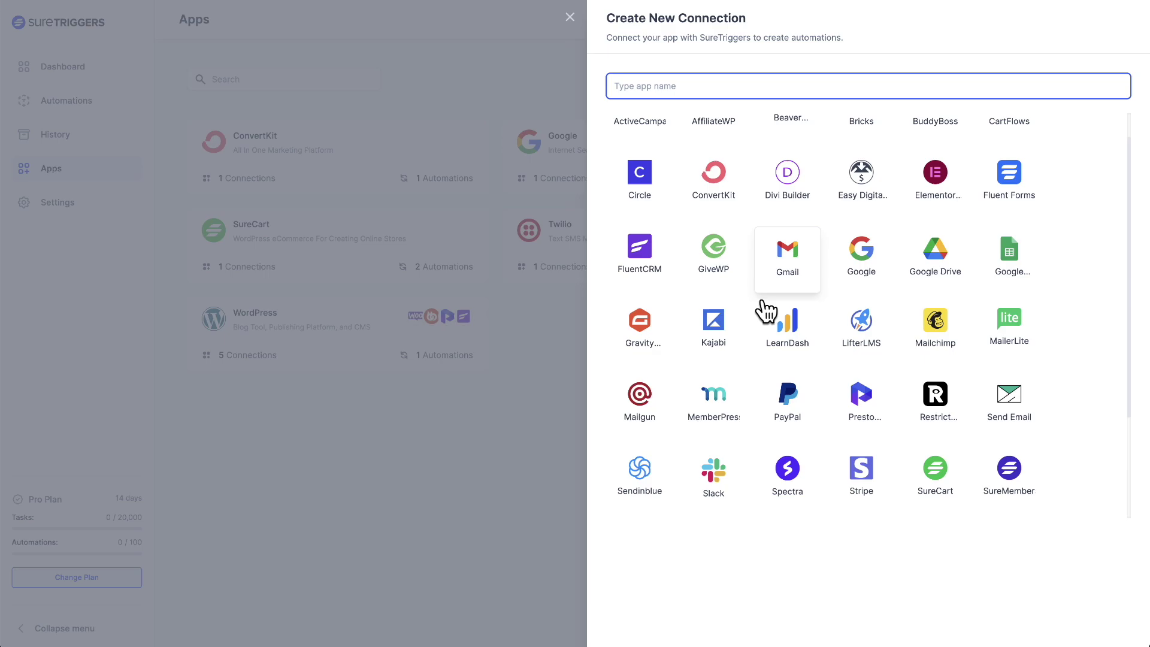
pyautogui.scroll(-1, 766, 310)
pyautogui.scroll(-4, 766, 311)
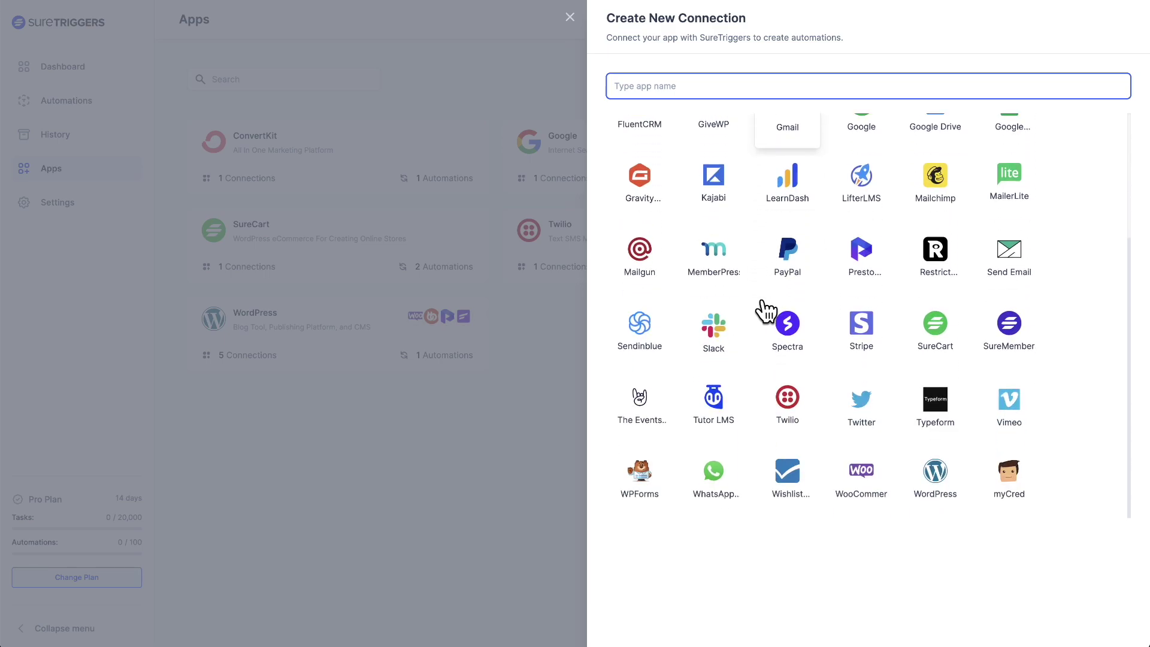
pyautogui.click(571, 17)
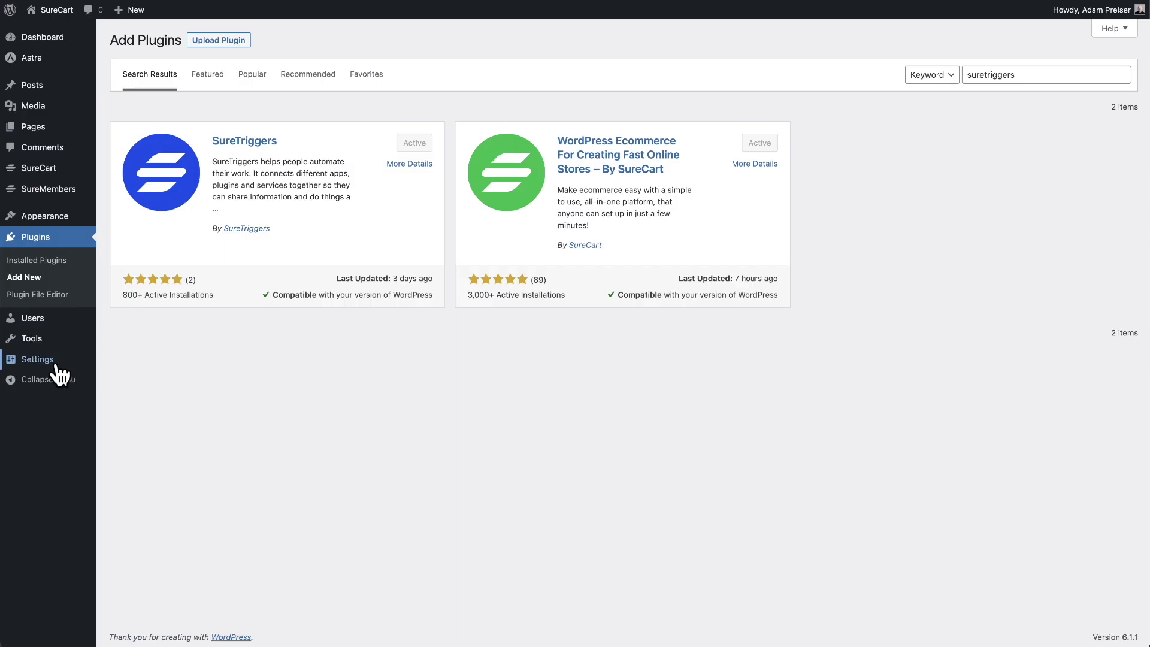
pyautogui.moveTo(38, 358)
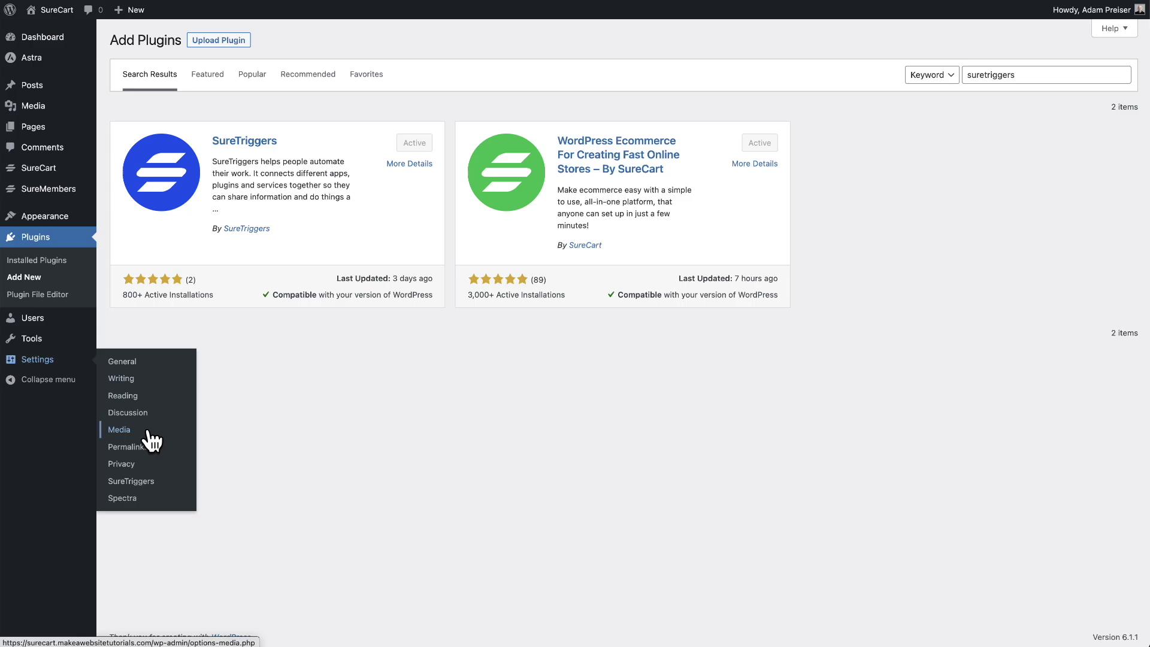
# Check the SureTriggers settings entry, then open SureCart's Coupons list showing the 10% Off coupon.
pyautogui.click(150, 486)
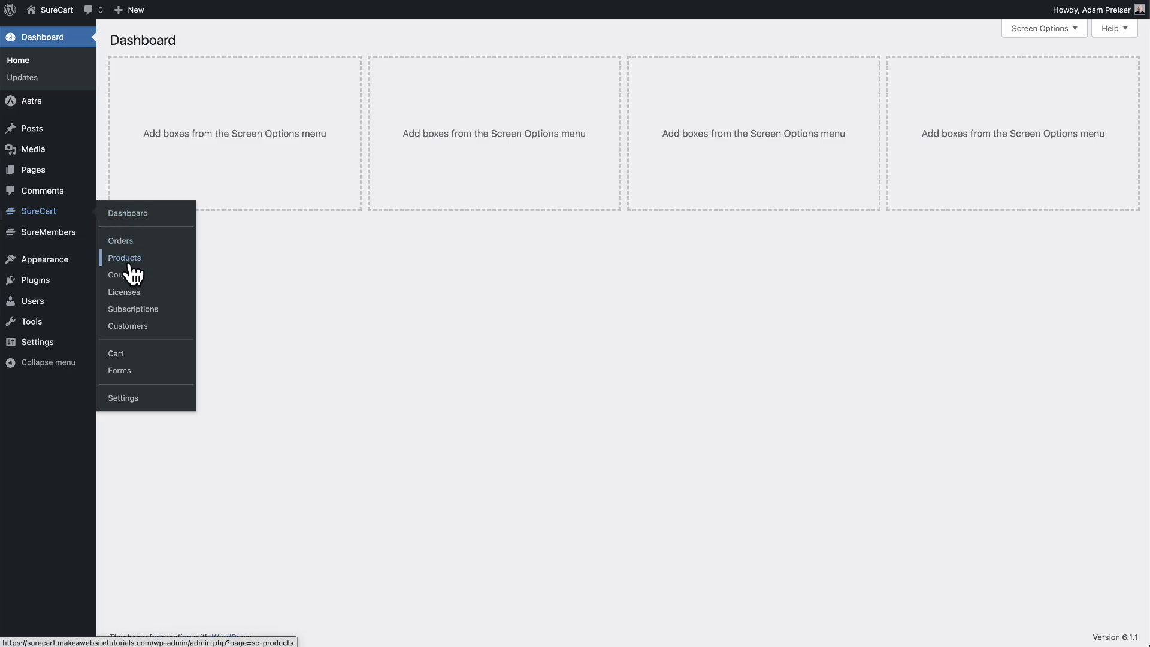
pyautogui.click(127, 276)
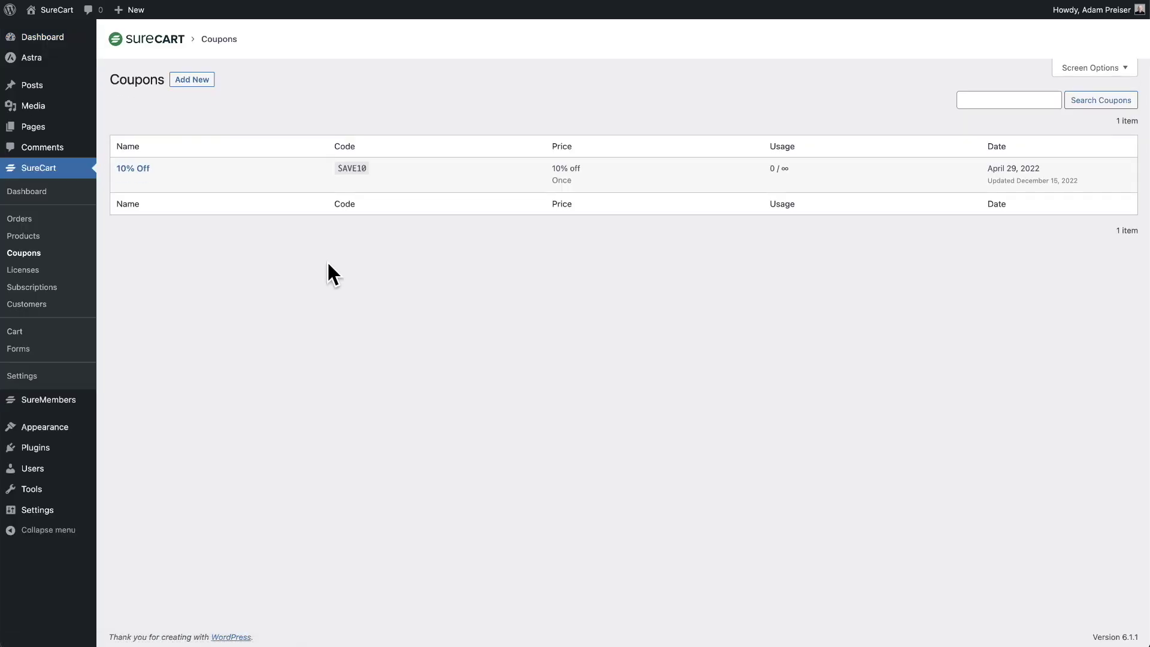
# Create a SureCart coupon 'Matt YouTube' with promotion code JUSTFORMATT giving 20% off.
pyautogui.click(190, 82)
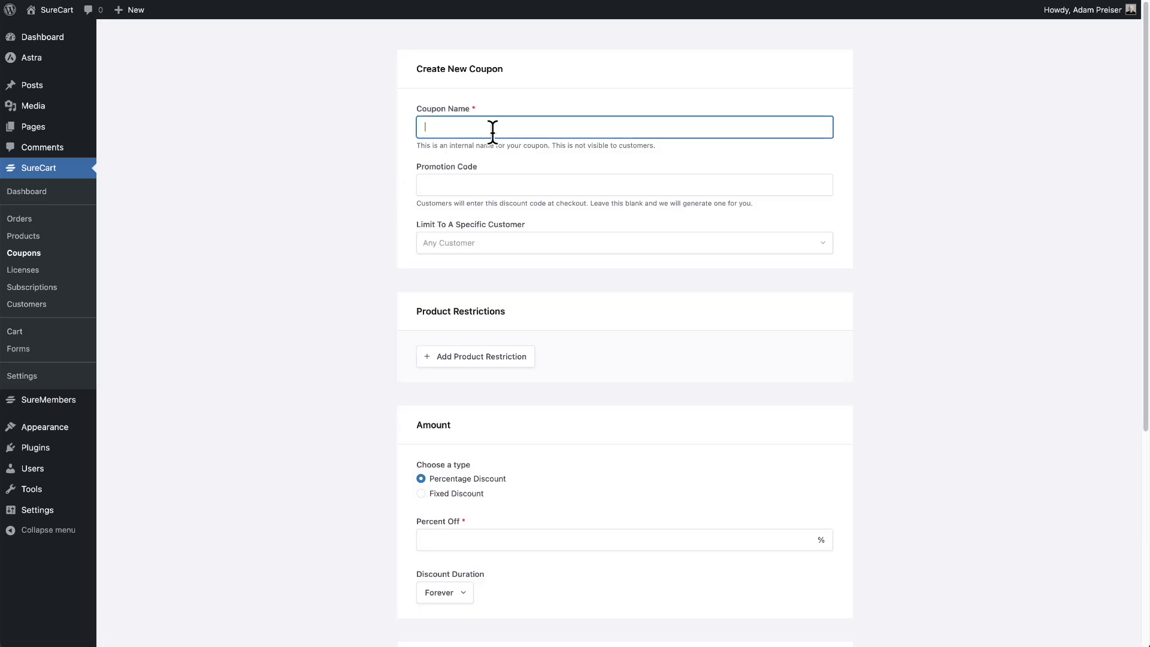
pyautogui.write('Matt YouTube')
pyautogui.click(498, 187)
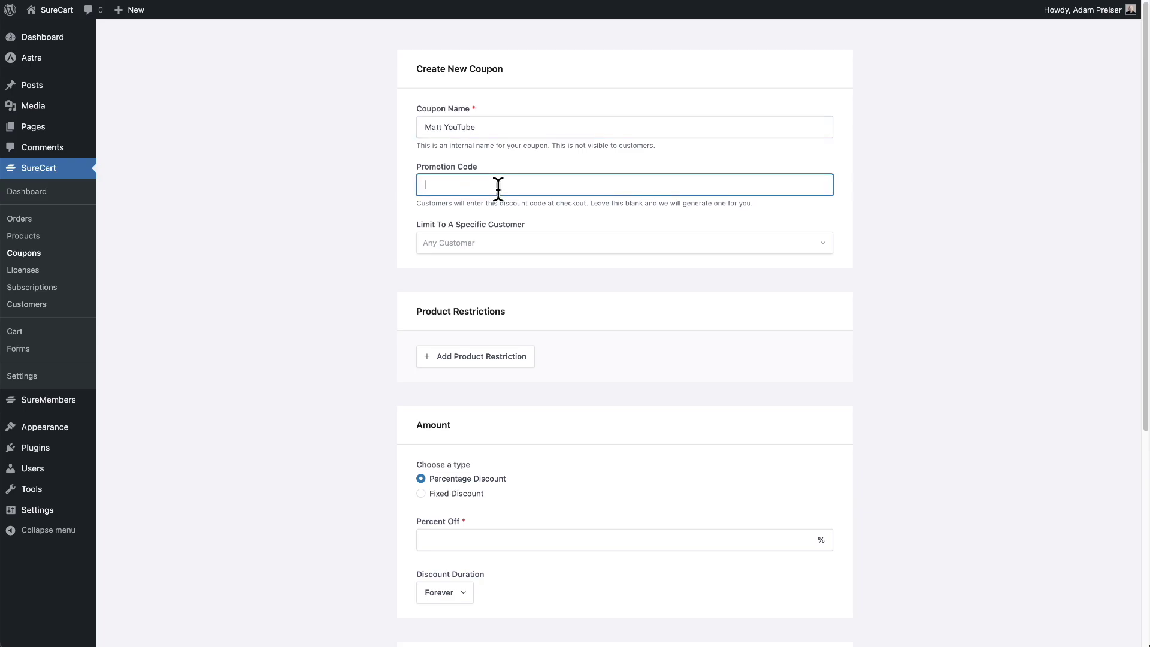
pyautogui.write('JUSTFORMATT')
pyautogui.scroll(-5, 483, 210)
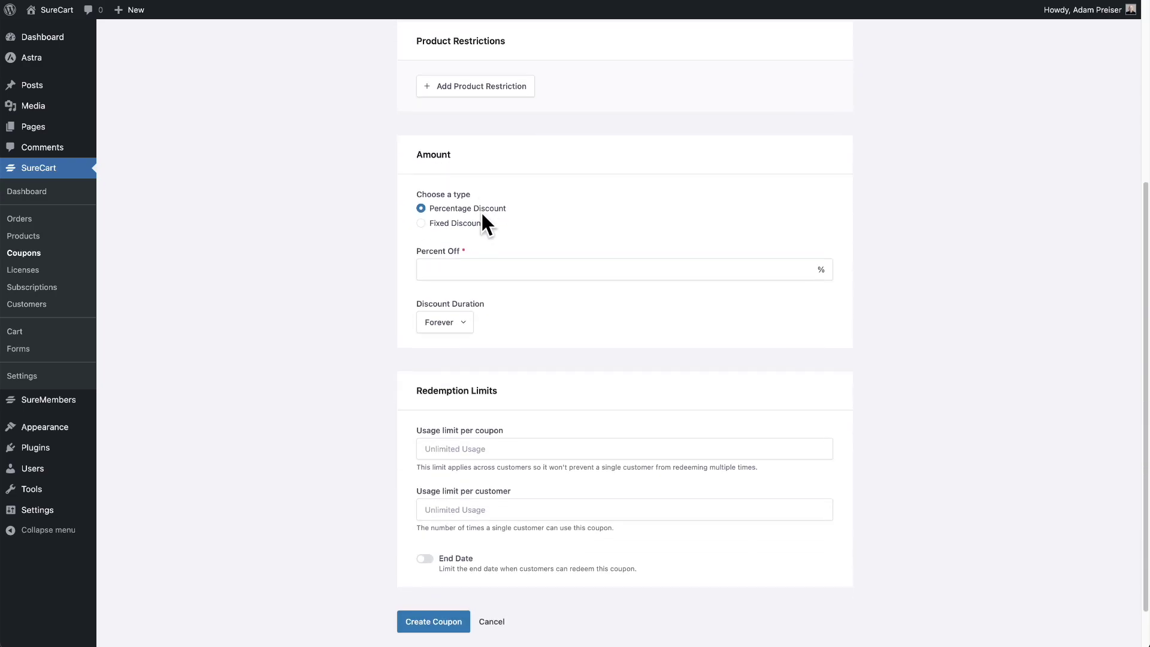
pyautogui.click(443, 266)
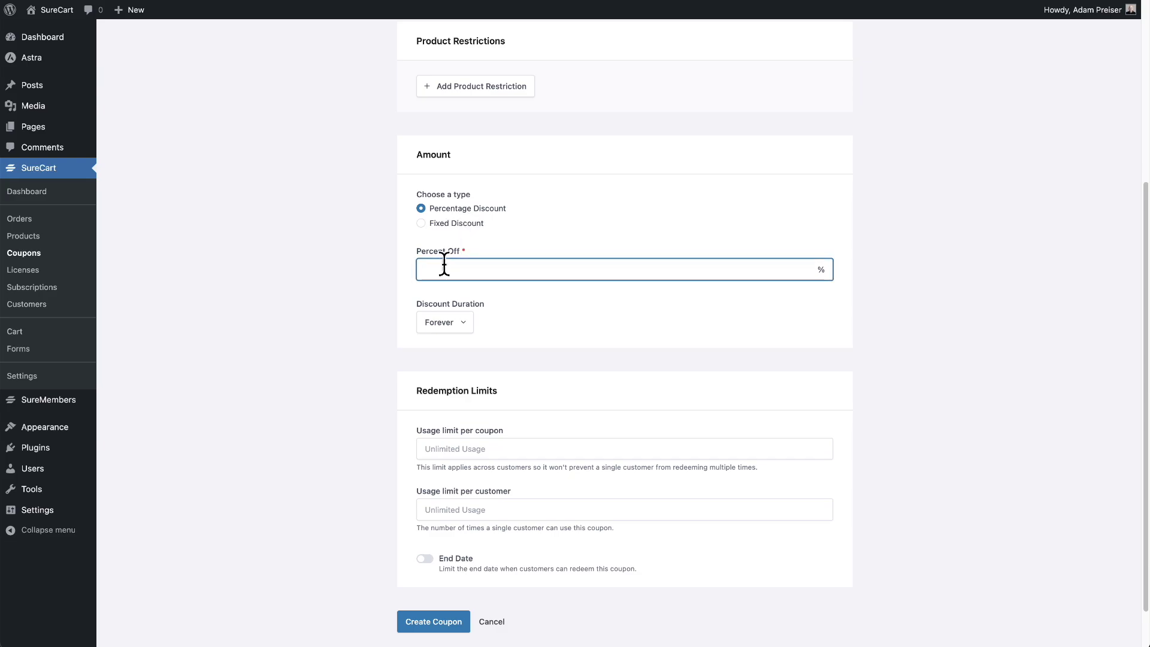
pyautogui.write('20')
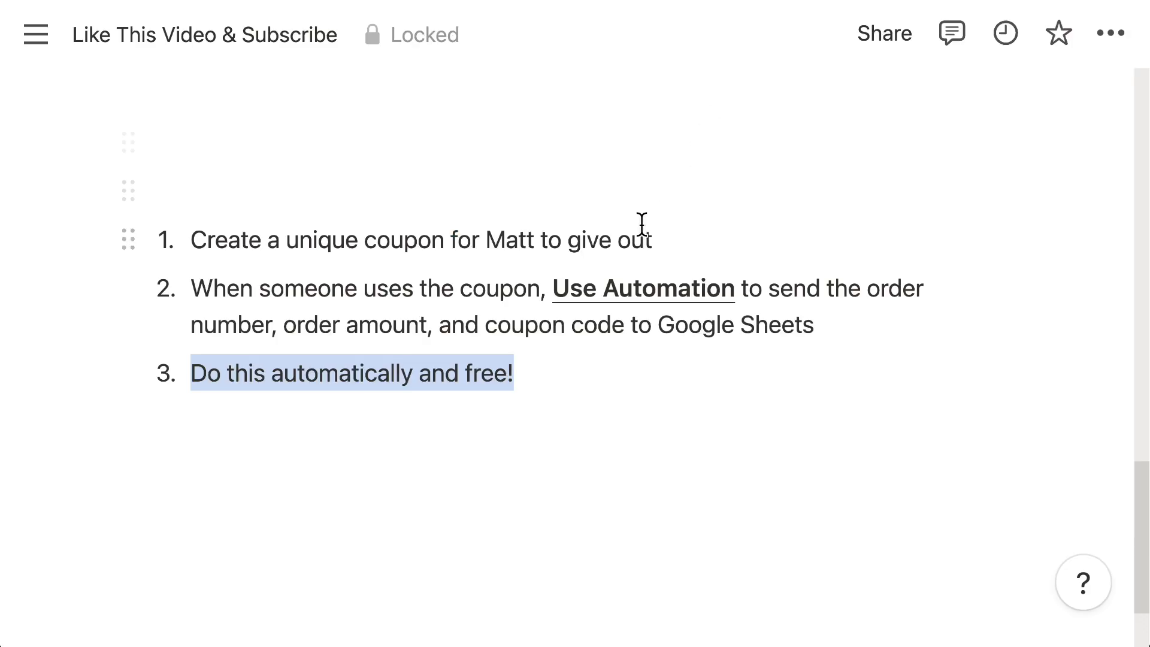
pyautogui.scroll(10, 642, 224)
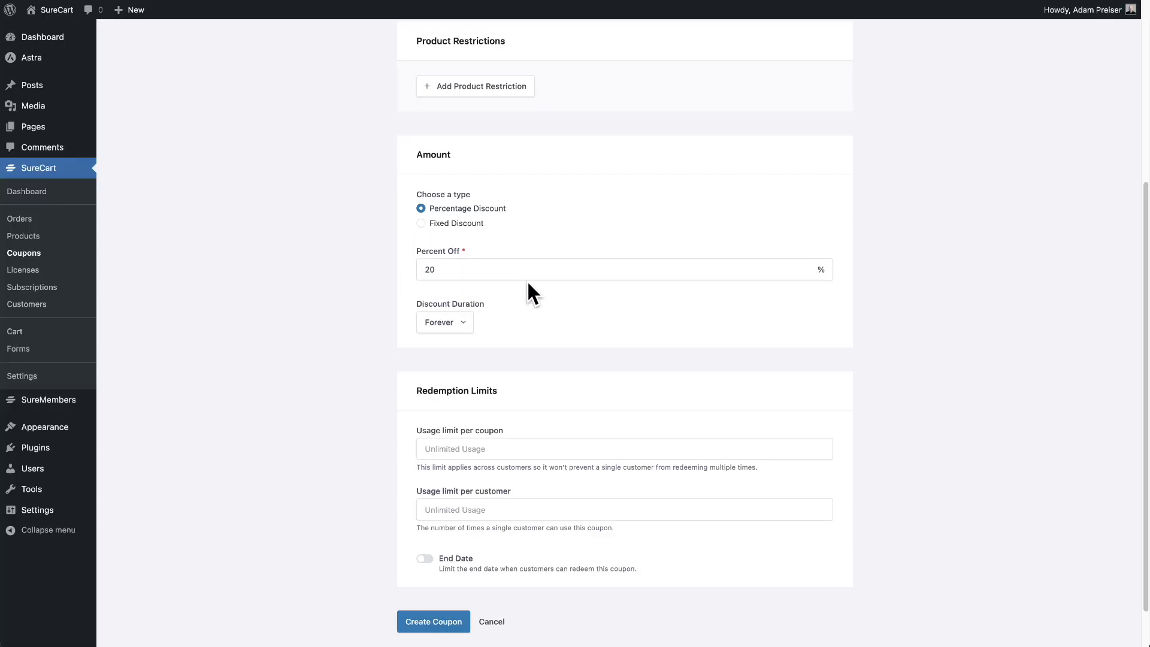
pyautogui.scroll(-2, 527, 282)
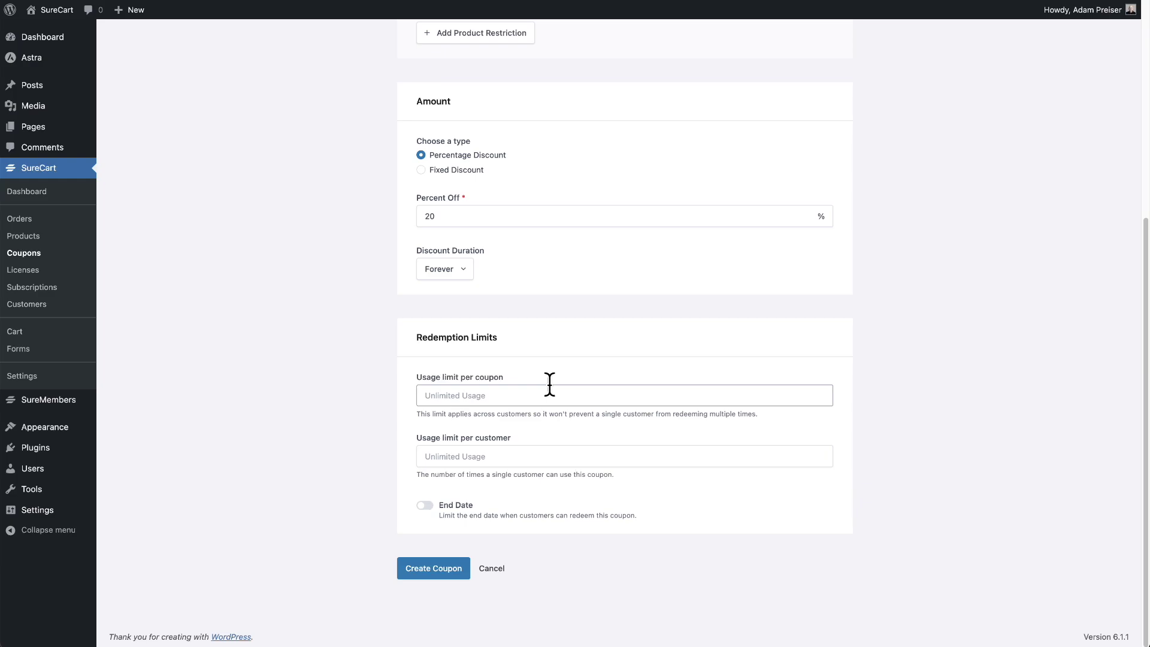
pyautogui.click(435, 572)
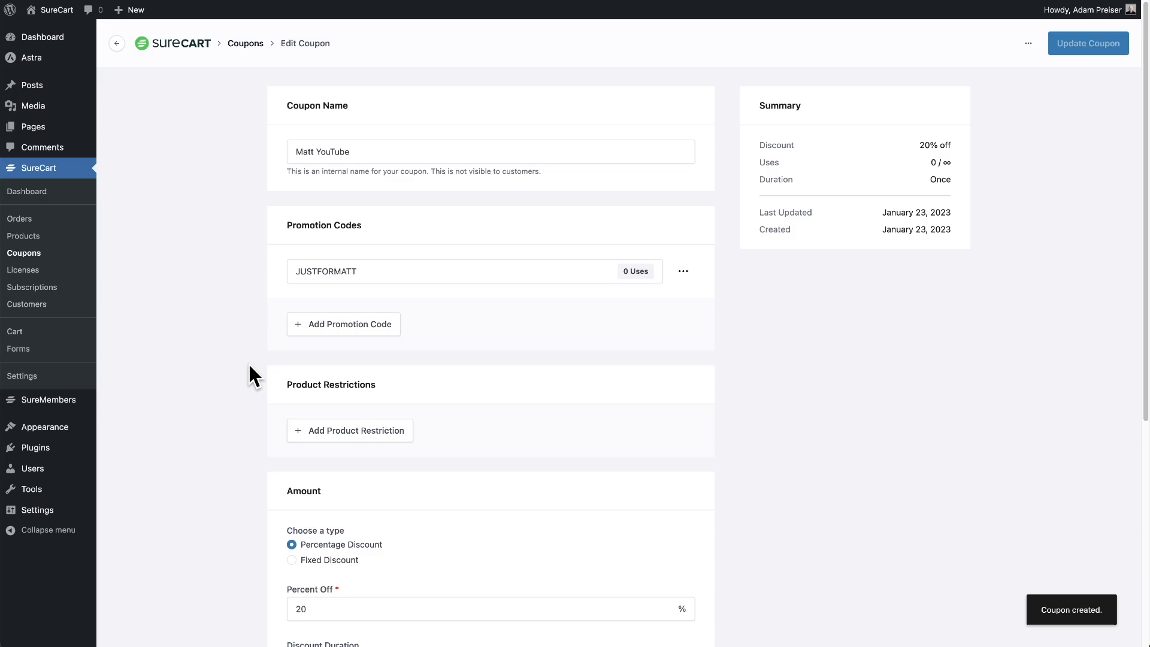
# Select the JUSTFORMATT promotion code on the Edit Coupon page to copy it.
pyautogui.doubleClick(324, 271)
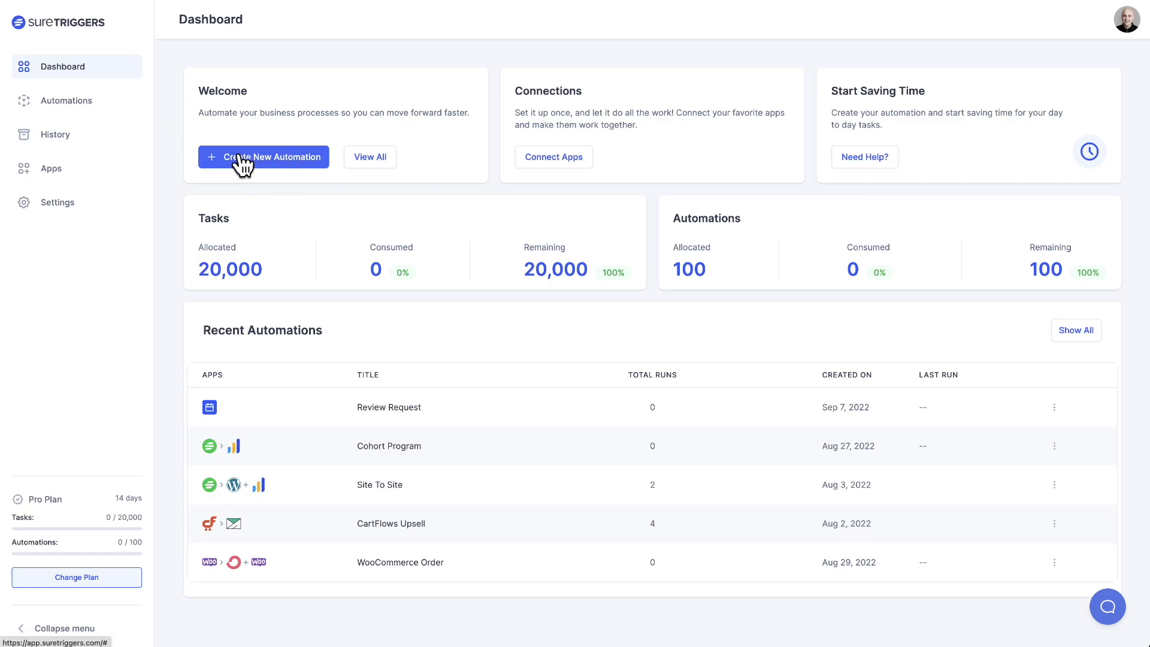
# Create a new SureTriggers automation titled 'Affiliate Tracking'.
pyautogui.click(243, 160)
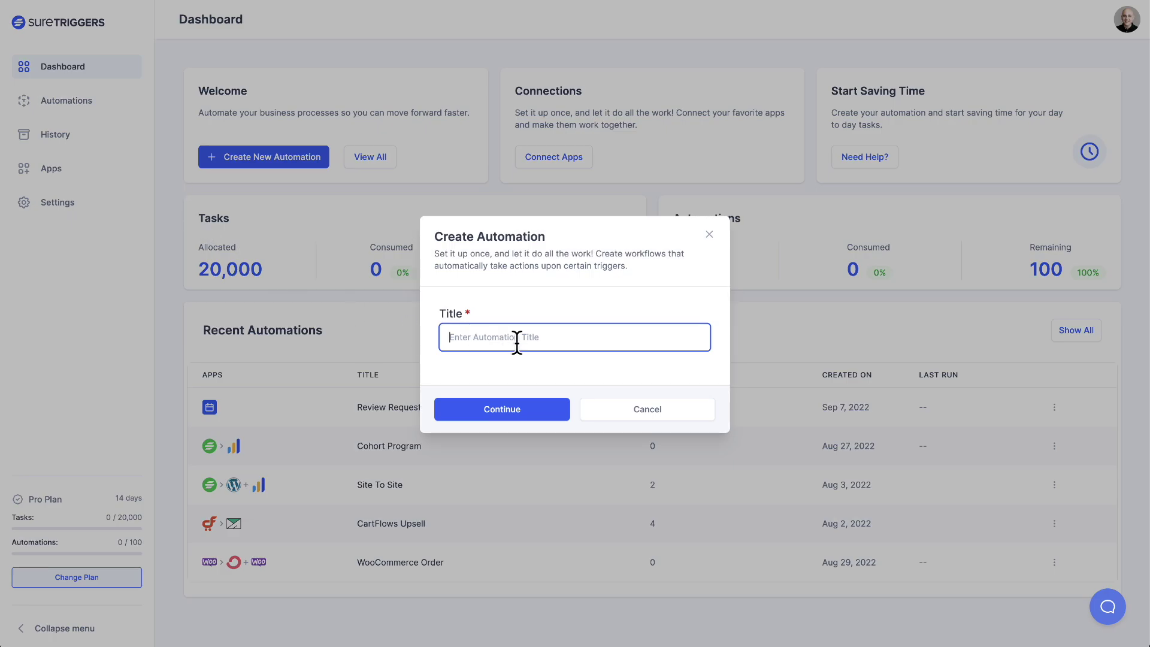
pyautogui.write('Affiliate Tracking')
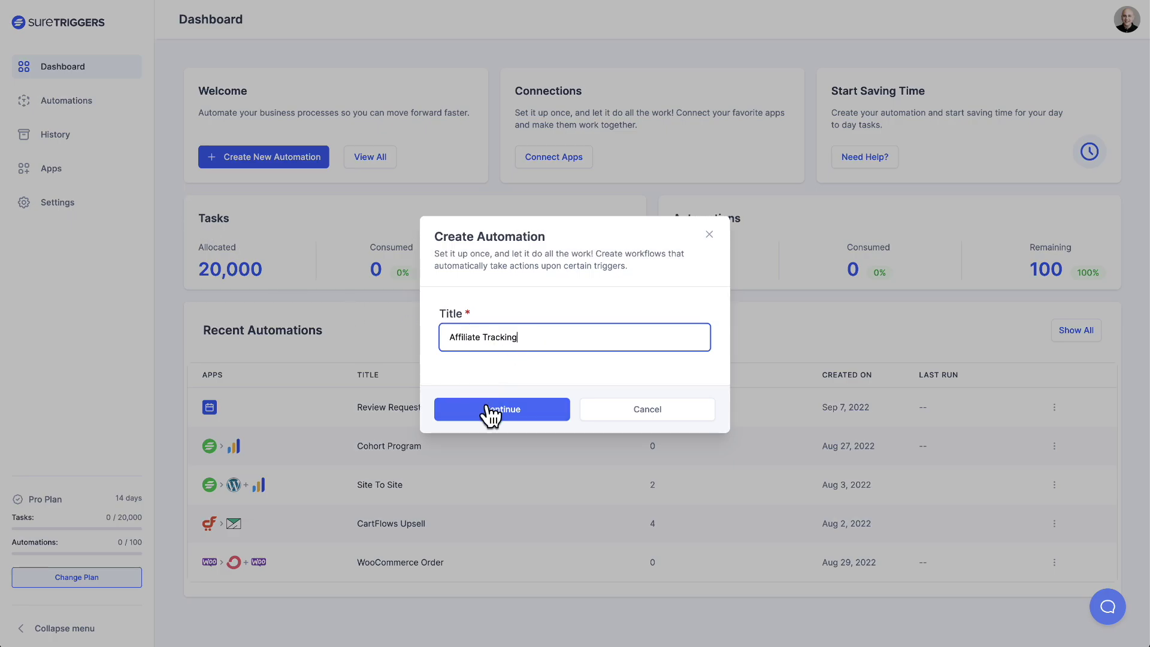
pyautogui.click(488, 412)
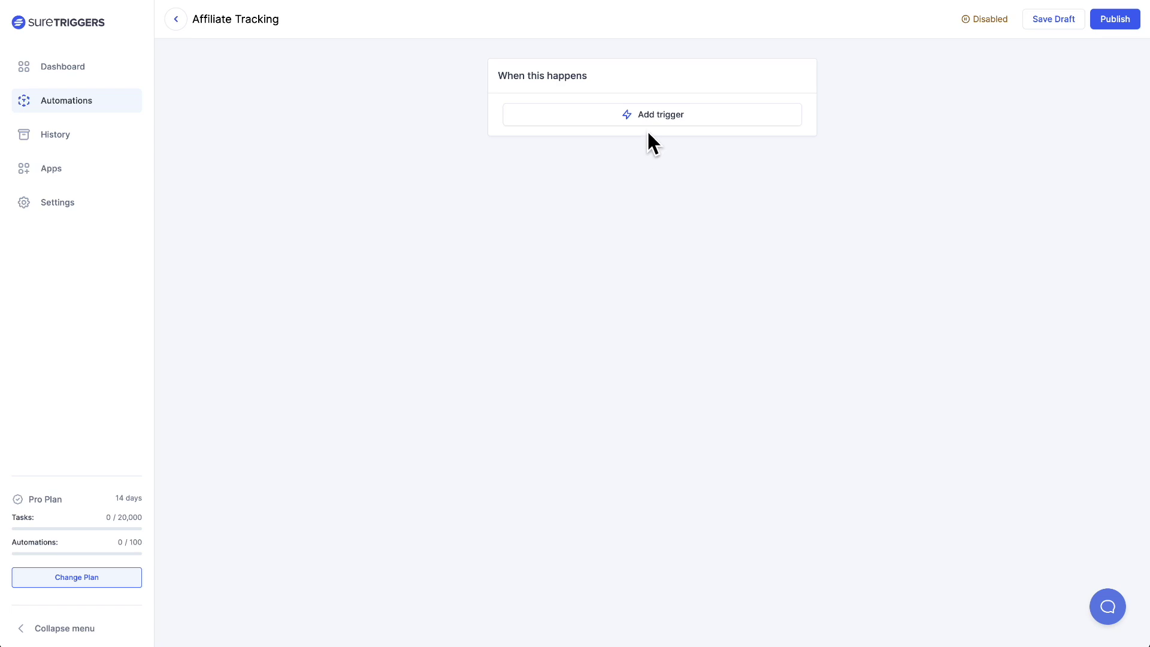
# Add a SureCart trigger with the Order Created event after browsing the other events.
pyautogui.click(656, 120)
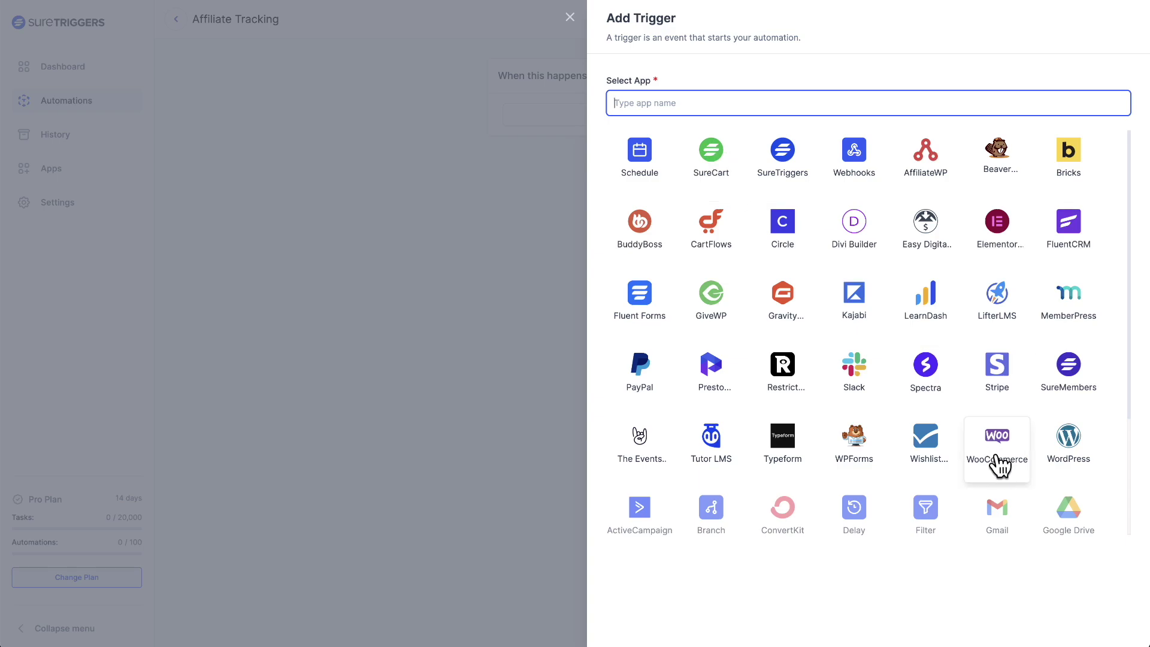
pyautogui.click(710, 160)
pyautogui.click(726, 177)
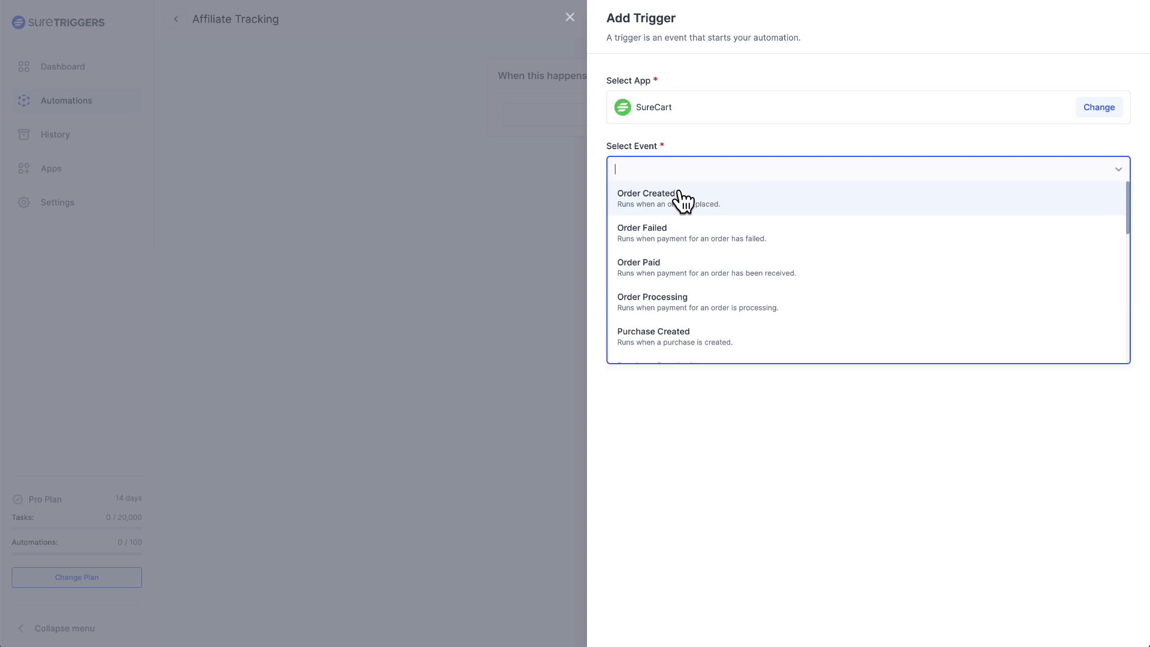
pyautogui.click(725, 205)
pyautogui.click(782, 174)
pyautogui.scroll(-2, 831, 238)
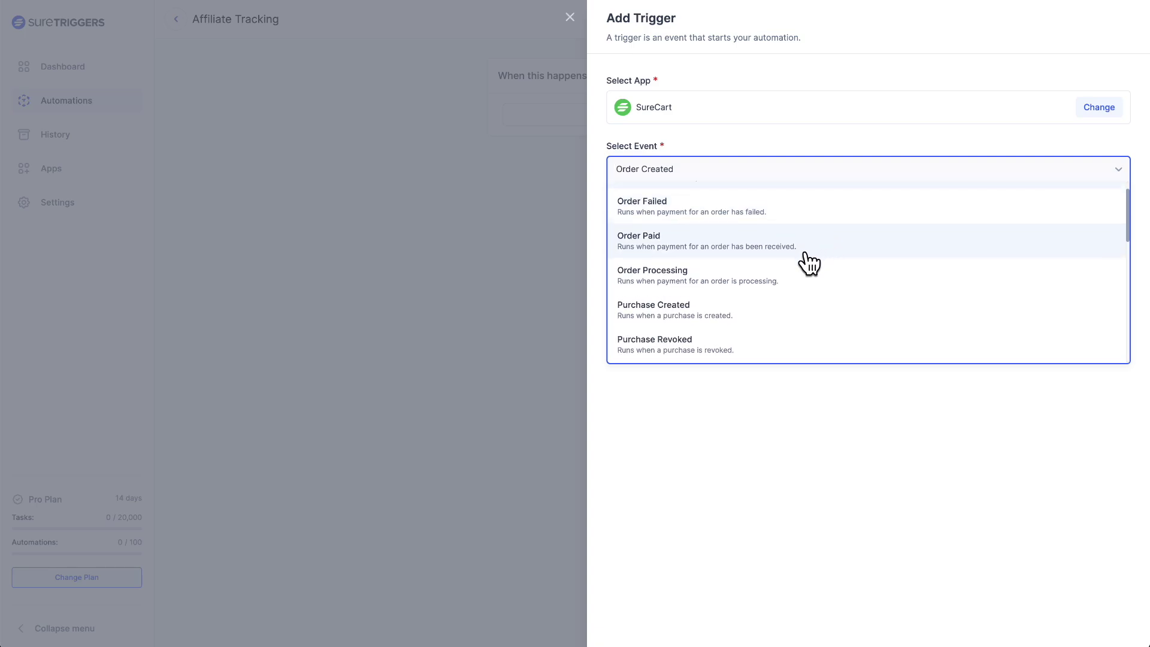
pyautogui.scroll(-3, 804, 262)
pyautogui.scroll(-4, 806, 263)
pyautogui.scroll(-4, 808, 262)
pyautogui.scroll(-1, 807, 263)
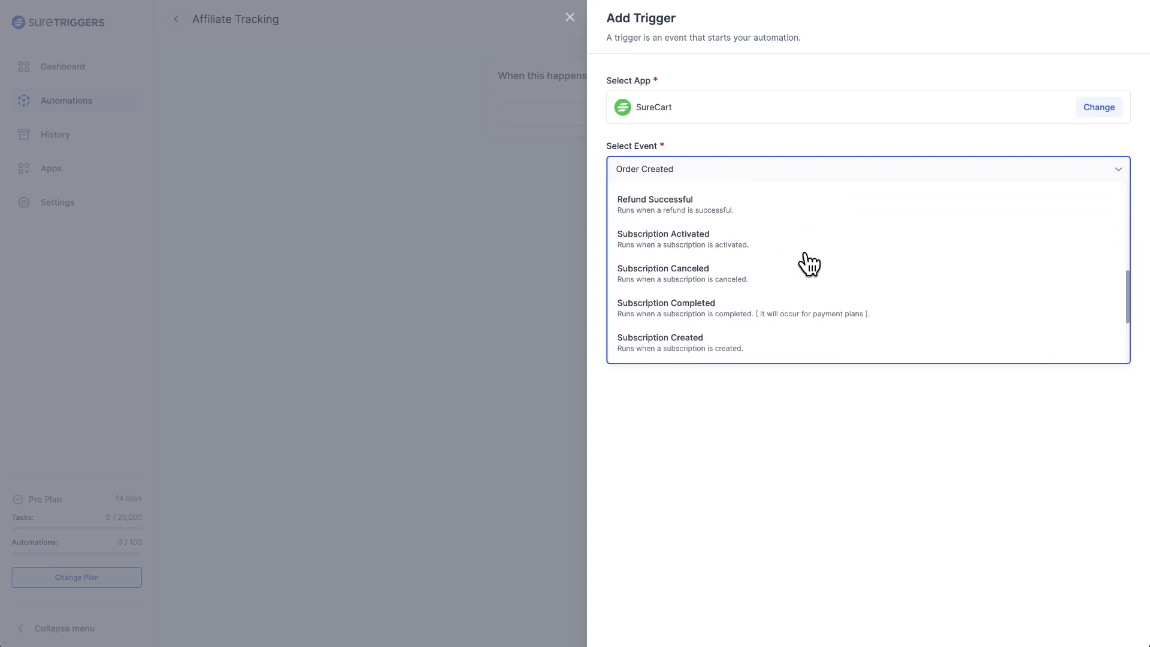
pyautogui.scroll(-3, 807, 263)
pyautogui.scroll(-2, 807, 262)
pyautogui.scroll(5, 807, 262)
pyautogui.scroll(2, 802, 262)
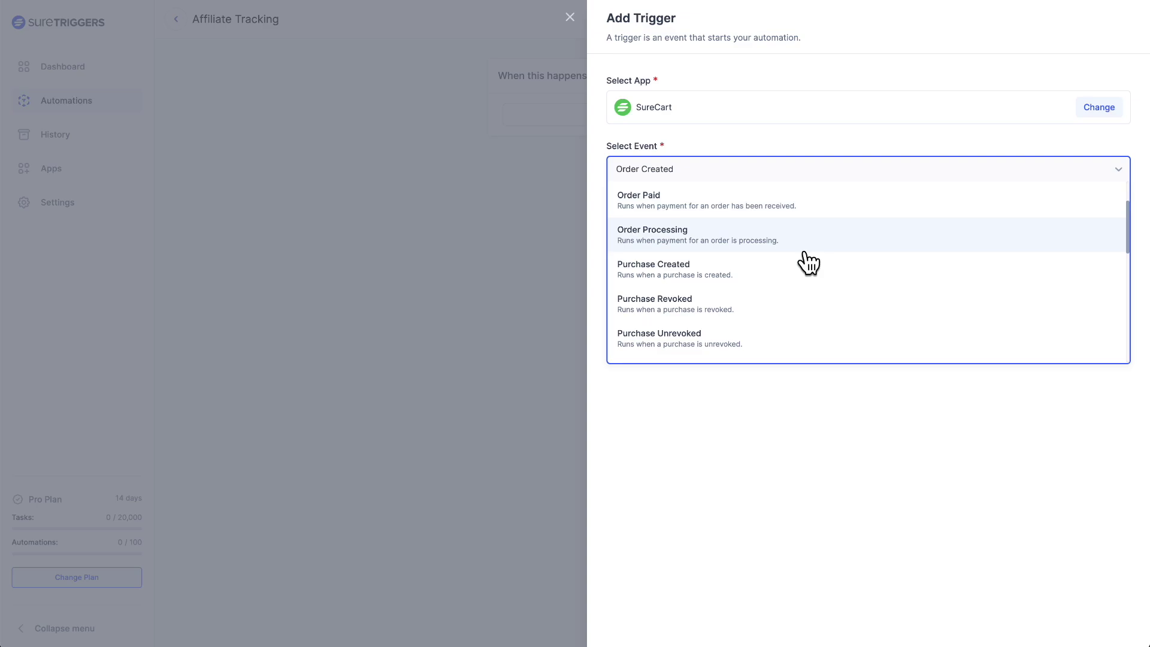
pyautogui.scroll(2, 801, 262)
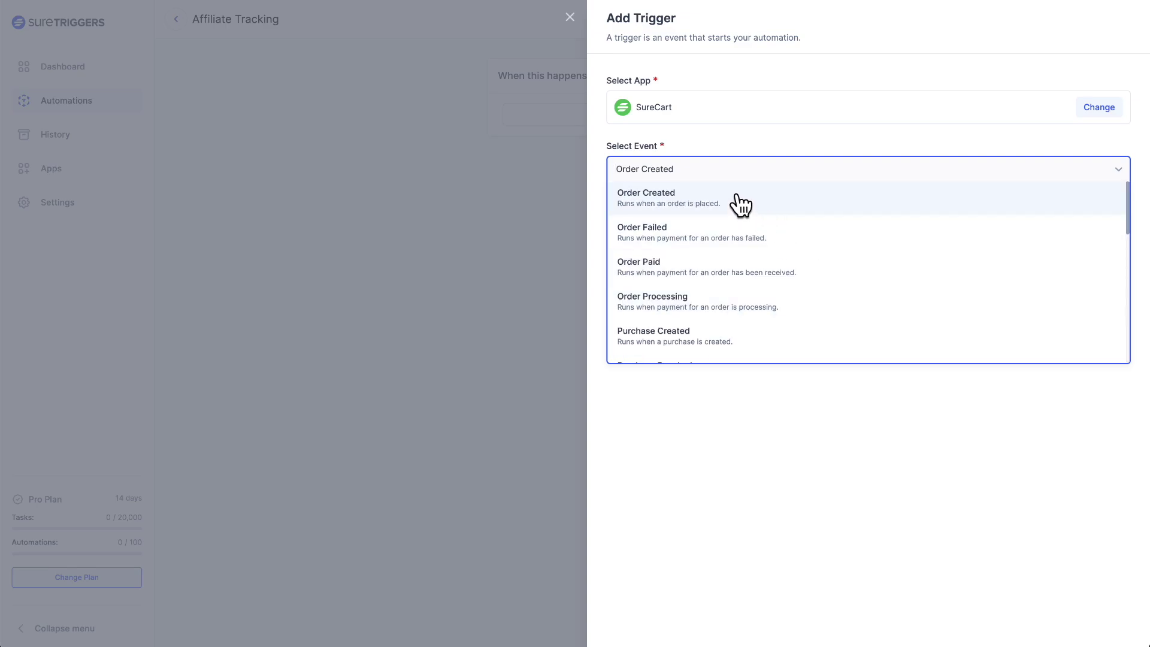
pyautogui.click(695, 203)
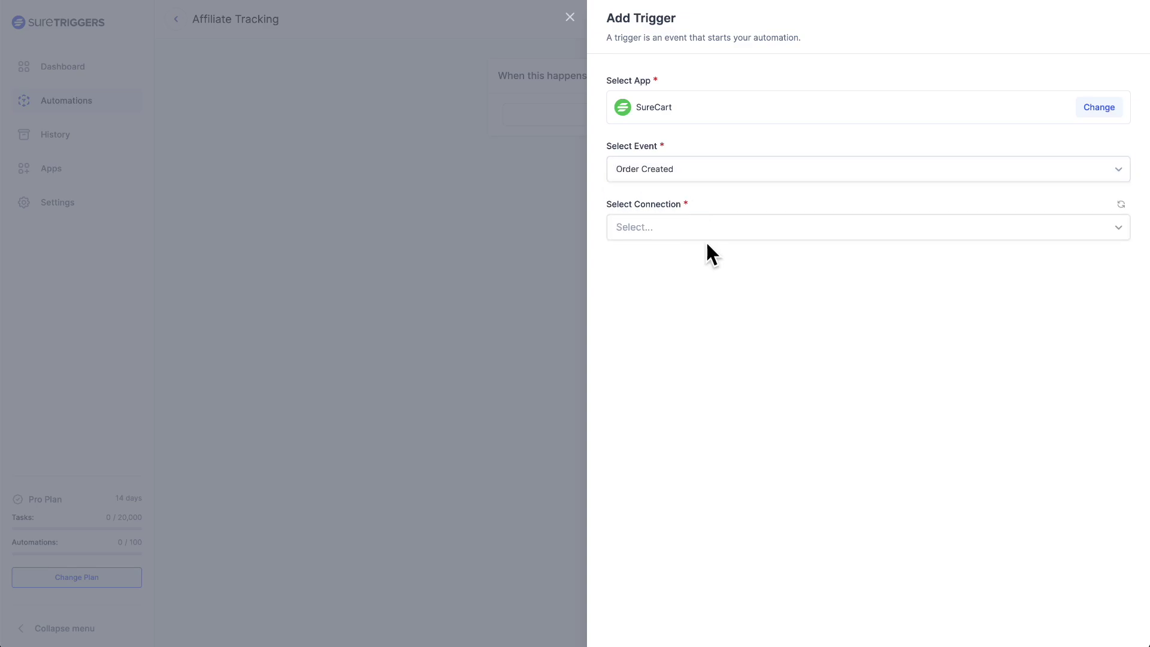
# Use the SureCart - Crafty connection, fetch sample order data, and save the trigger.
pyautogui.click(743, 227)
pyautogui.click(741, 250)
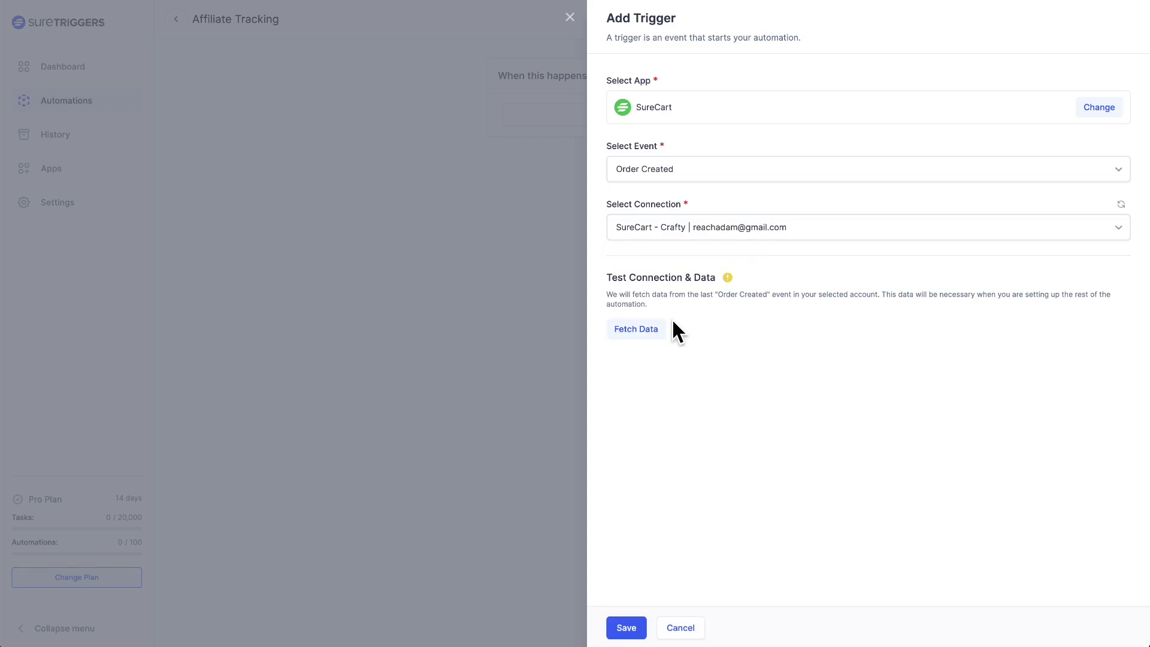
pyautogui.click(650, 333)
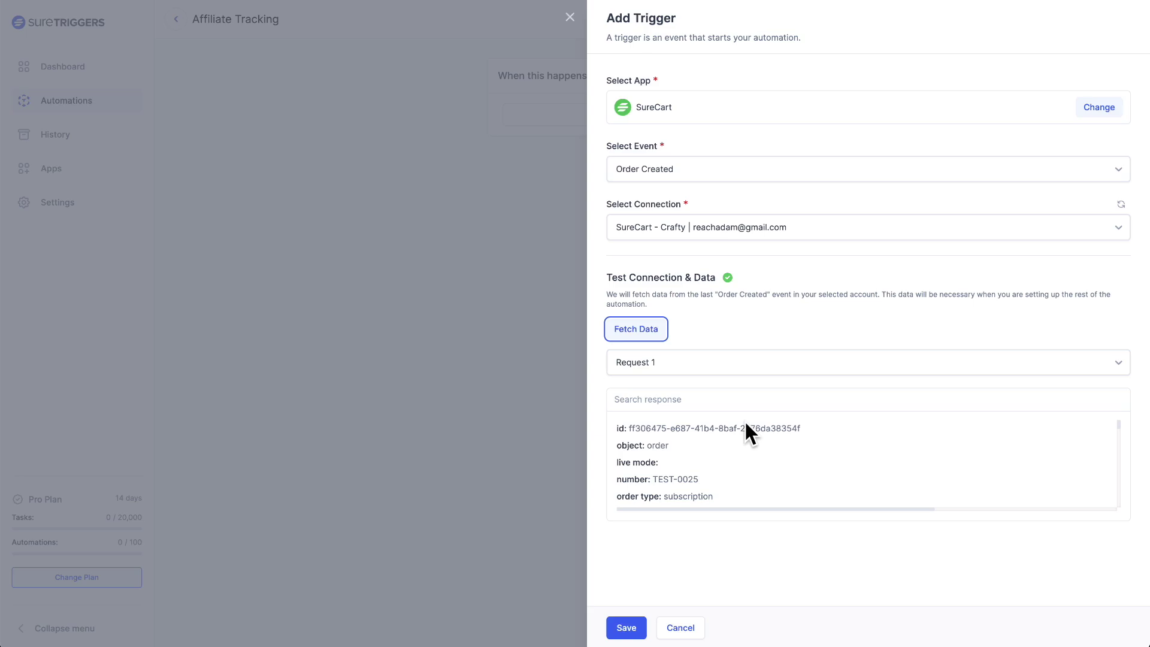
pyautogui.scroll(-2, 769, 430)
pyautogui.scroll(-2, 769, 429)
pyautogui.scroll(-3, 768, 430)
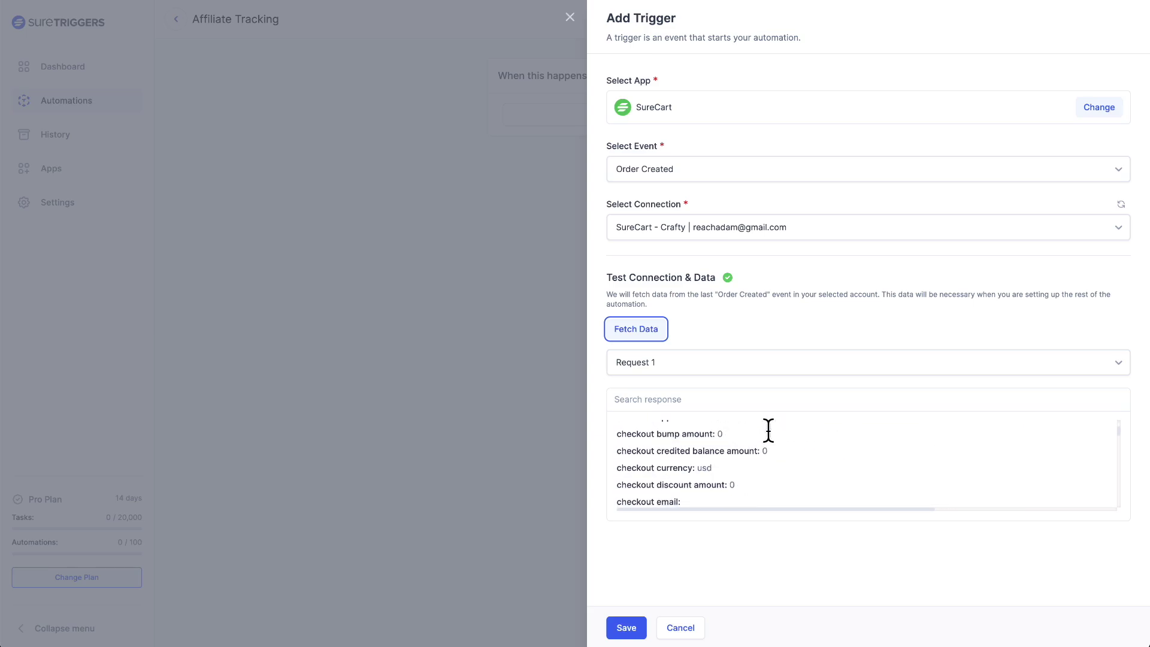
pyautogui.scroll(-3, 768, 430)
pyautogui.scroll(-3, 769, 430)
pyautogui.scroll(-3, 770, 431)
pyautogui.scroll(-3, 769, 430)
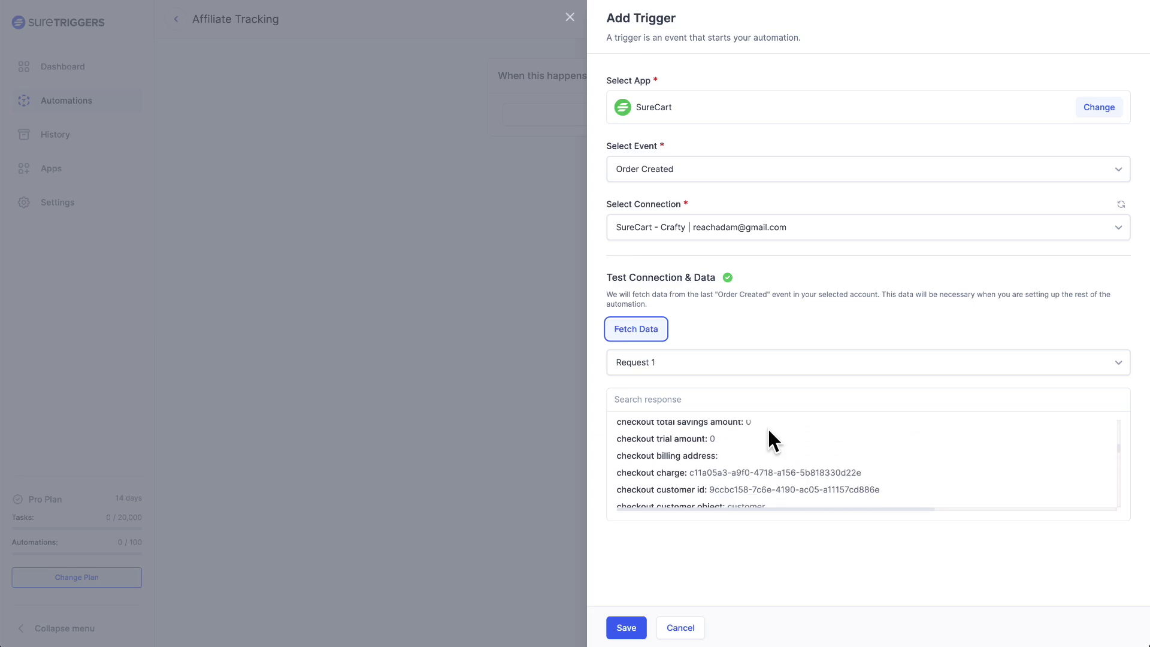
pyautogui.scroll(-1, 769, 430)
pyautogui.scroll(-3, 770, 431)
pyautogui.scroll(-3, 769, 432)
pyautogui.scroll(-2, 769, 433)
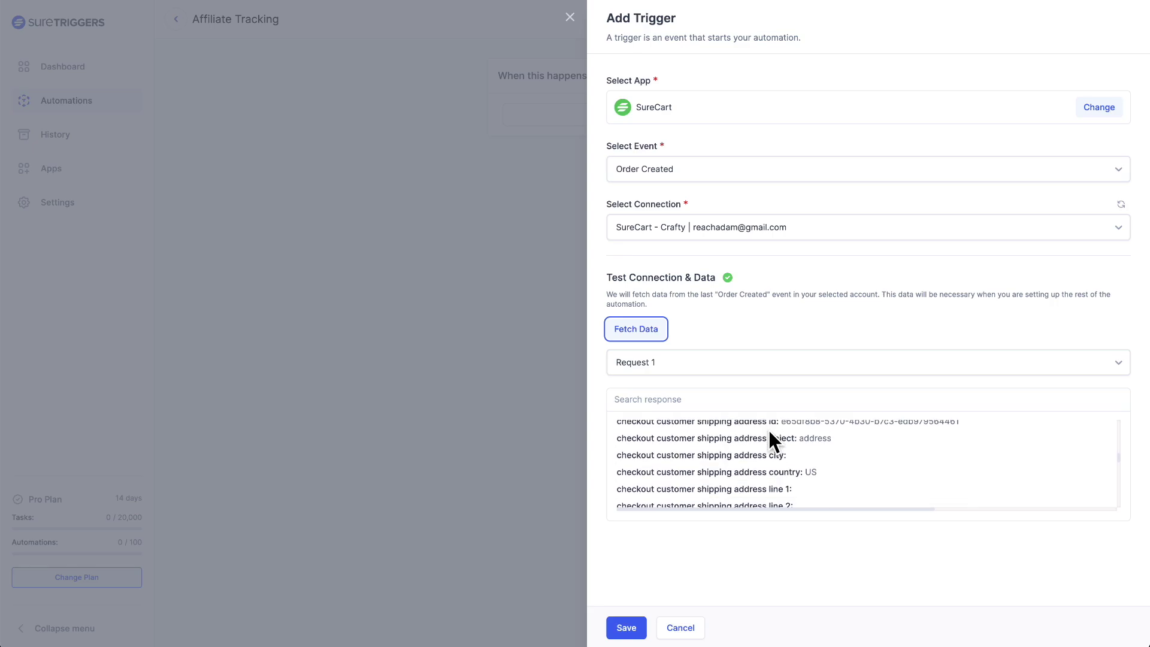
pyautogui.scroll(-3, 769, 432)
pyautogui.scroll(-3, 770, 433)
pyautogui.scroll(-3, 769, 433)
pyautogui.scroll(-3, 769, 432)
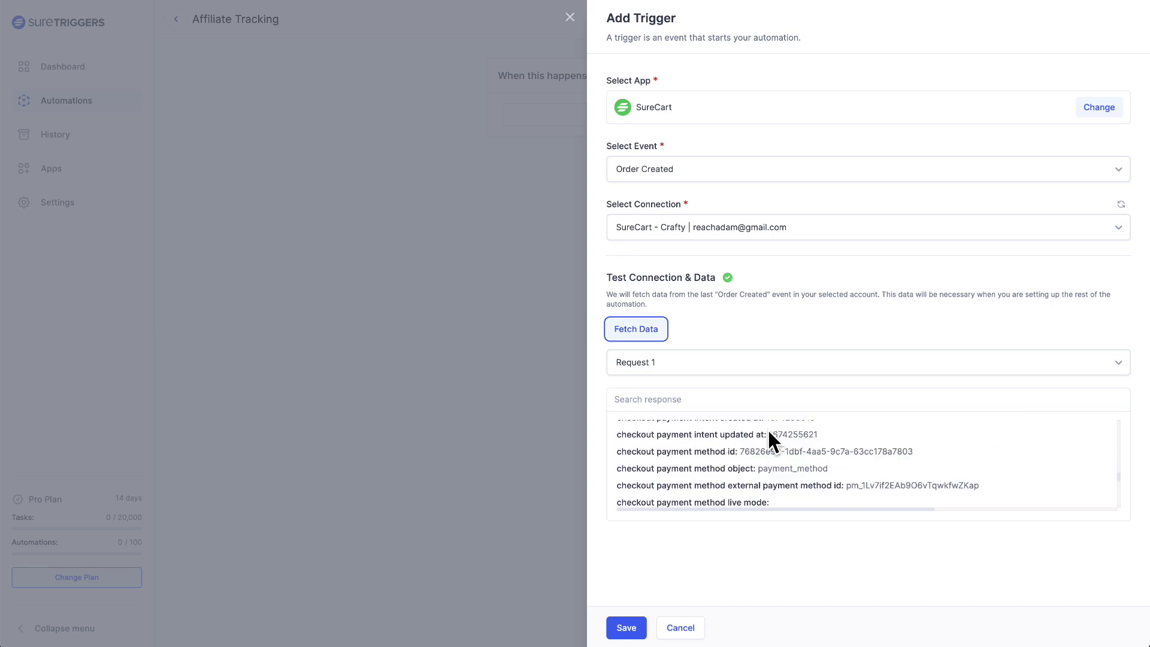
pyautogui.click(627, 627)
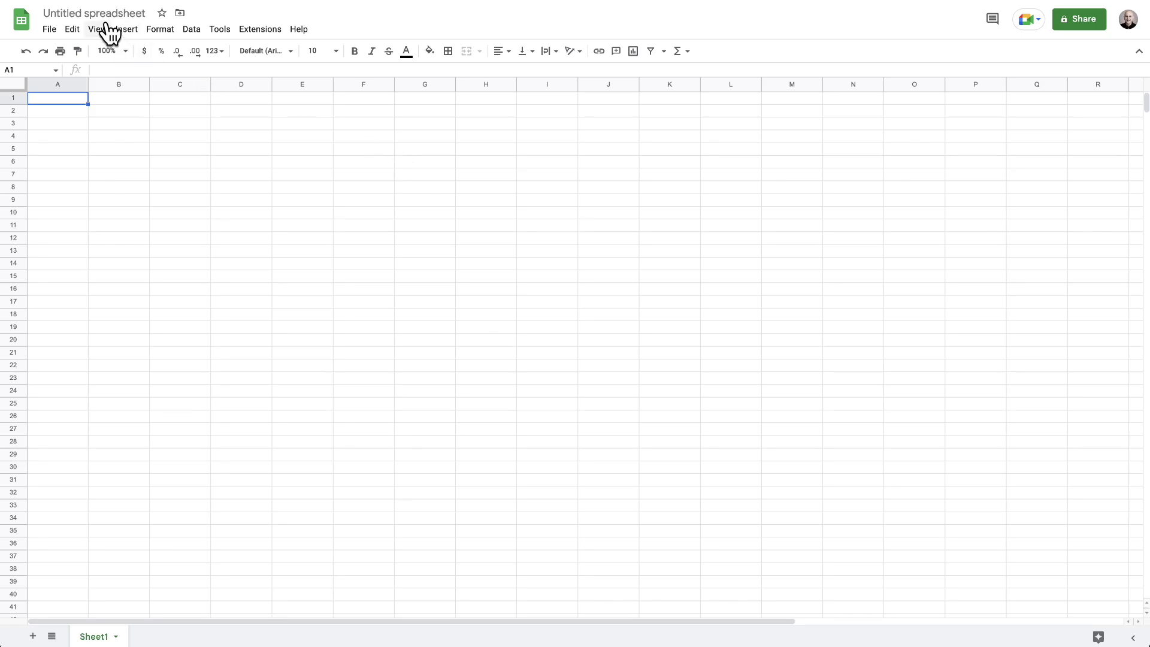
# Title the untitled spreadsheet 'Affiliate Tracking'.
pyautogui.click(95, 13)
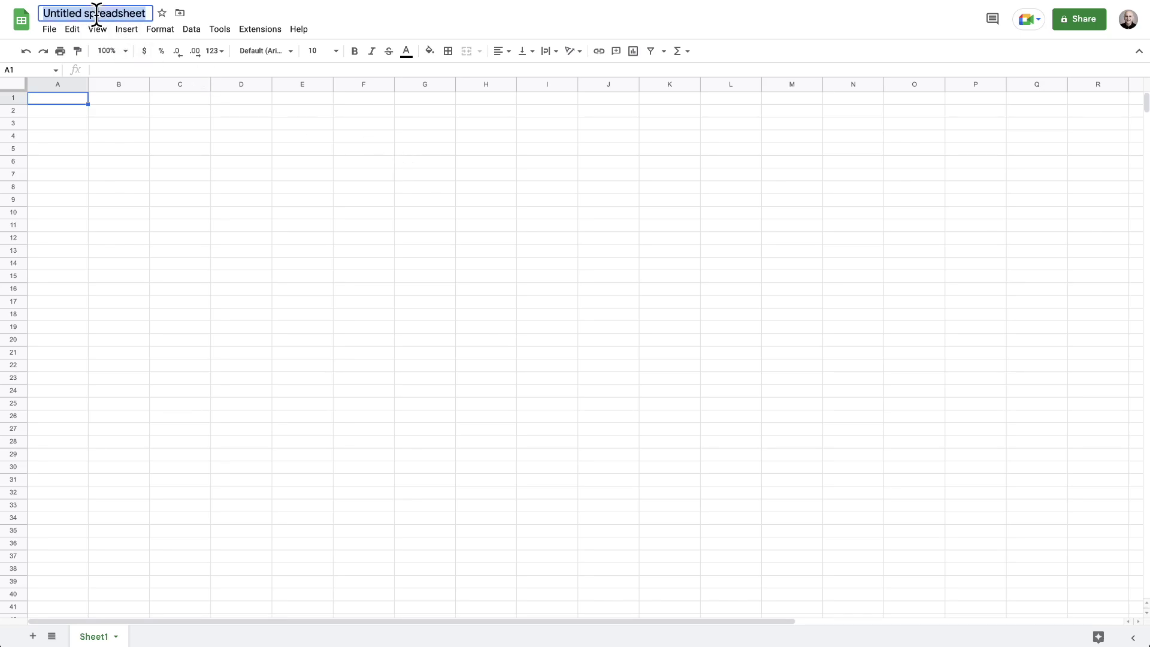
pyautogui.write('Affiliate Tracking')
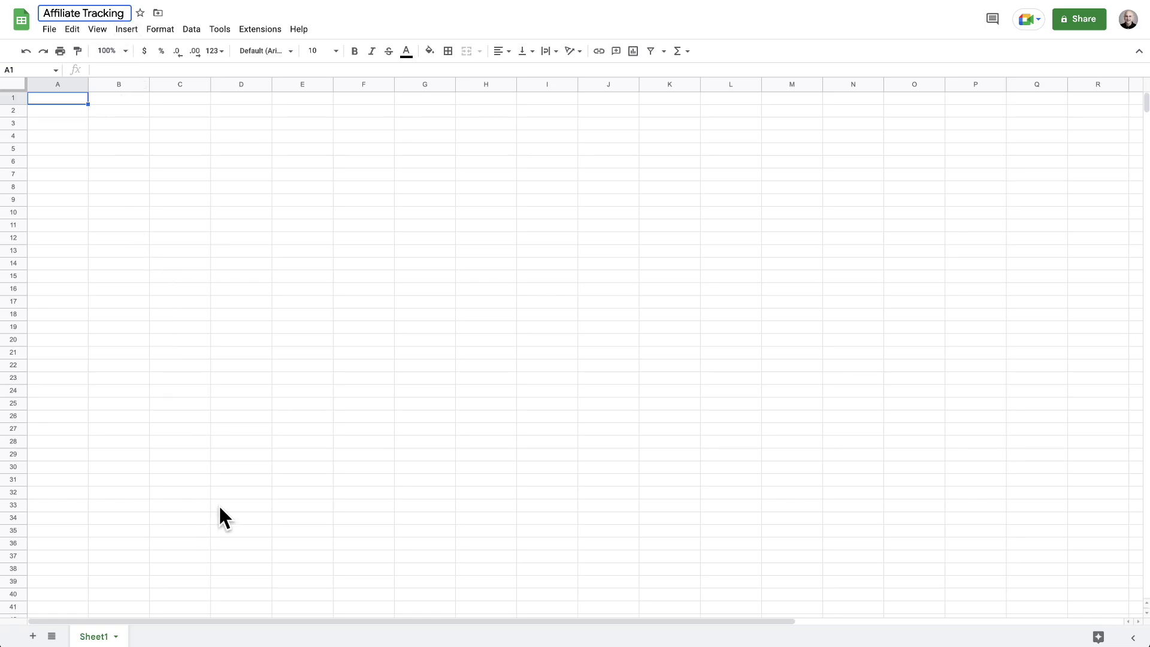
pyautogui.click(203, 411)
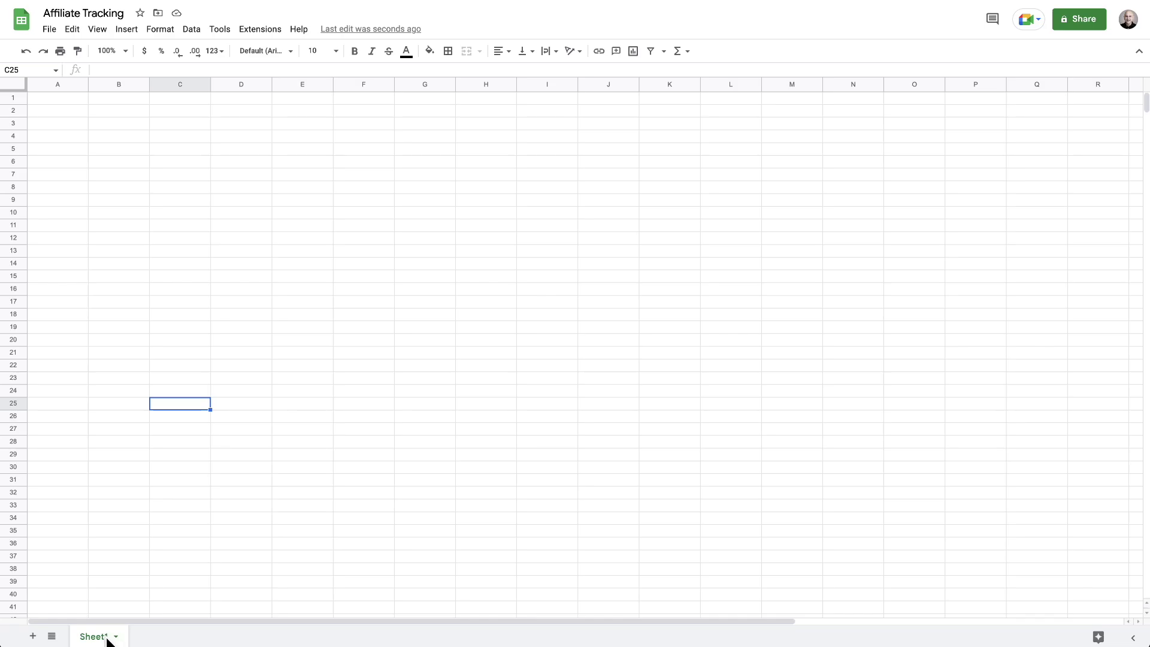
# Rename the Sheet1 tab to 'Orders'.
pyautogui.doubleClick(108, 639)
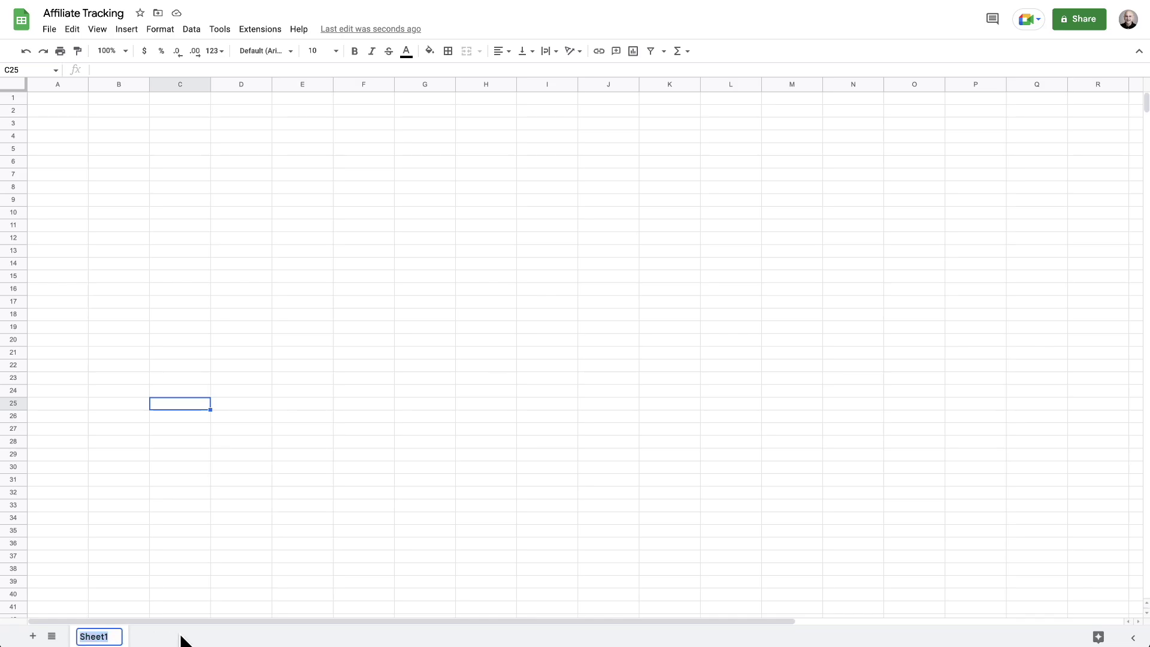
pyautogui.write('Orders')
pyautogui.press('Return')
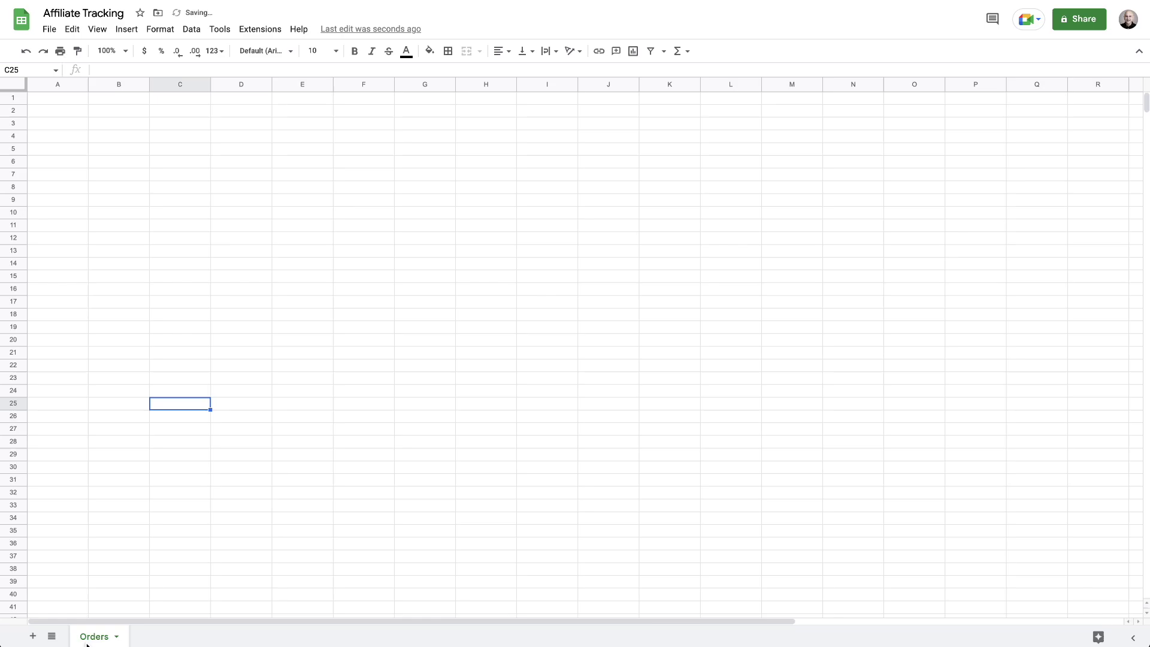
# Put headers Order Number, Order Amount and Coupon in A1–C1 and widen columns A–C.
pyautogui.click(70, 101)
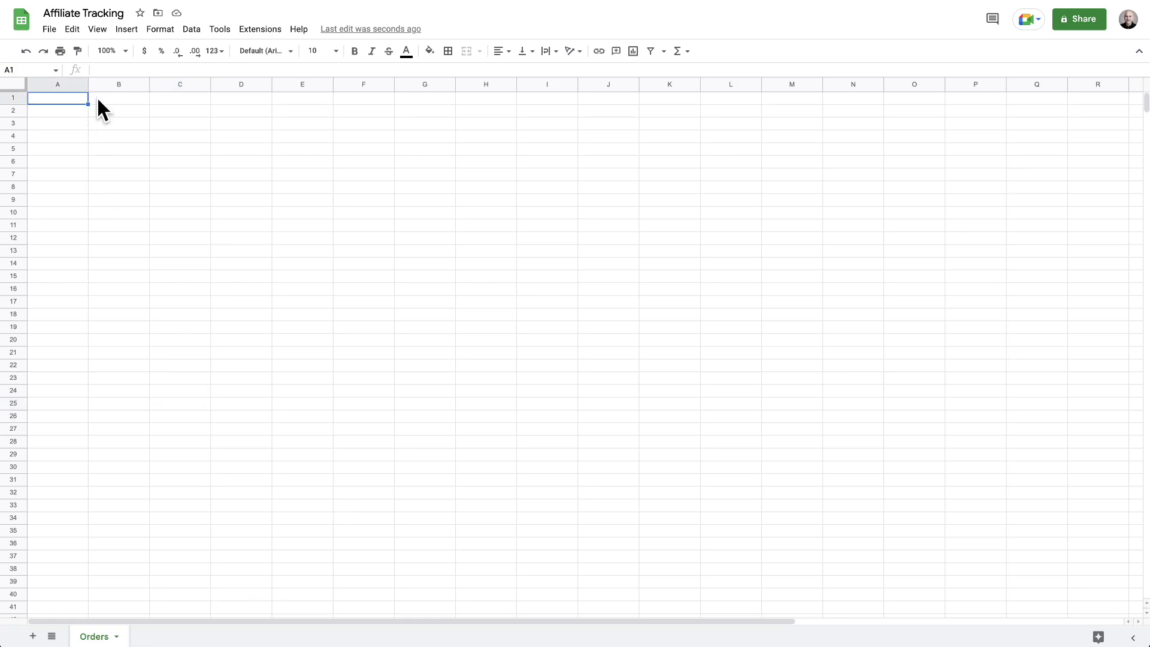
pyautogui.click(98, 99)
pyautogui.click(184, 98)
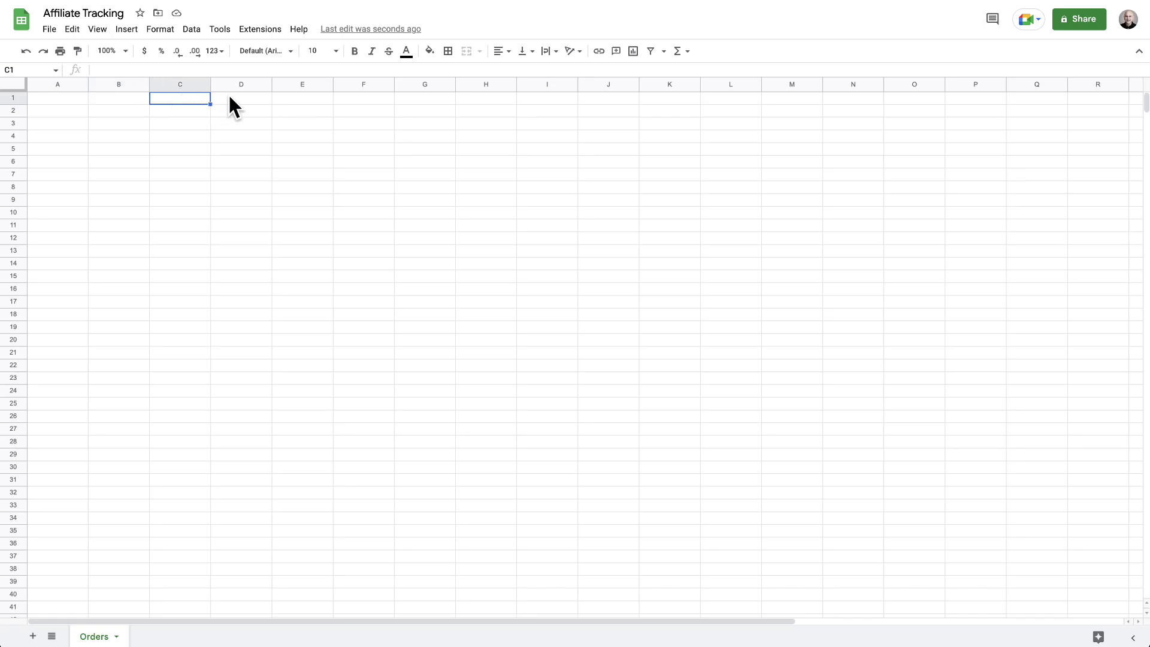
pyautogui.click(229, 99)
pyautogui.click(61, 100)
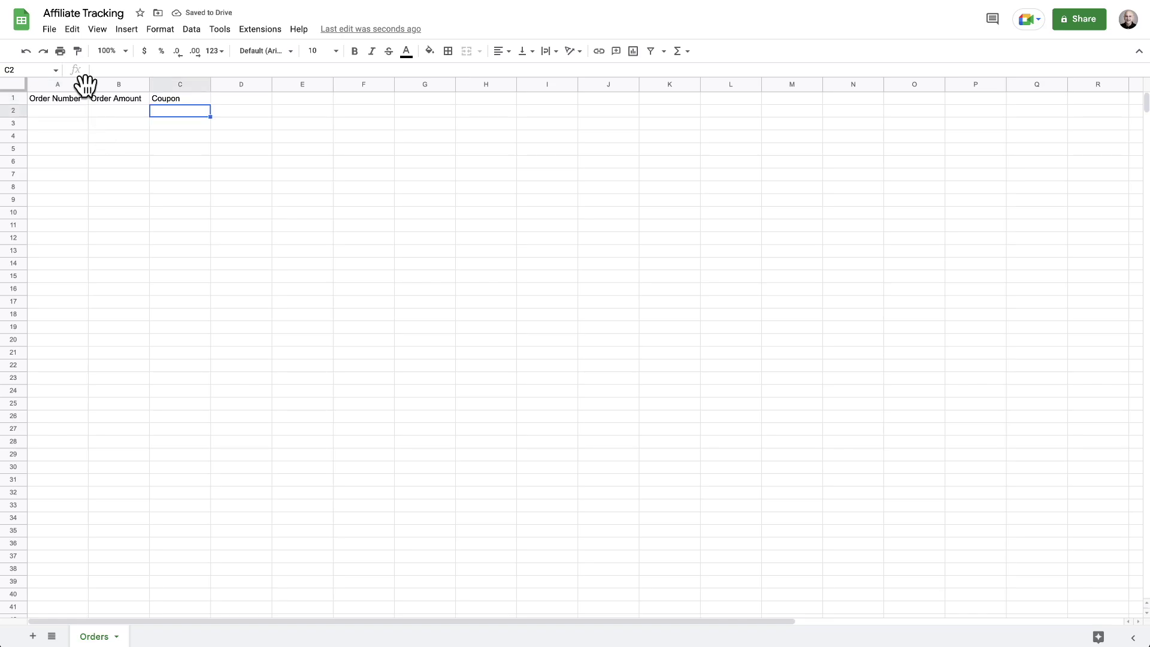
pyautogui.moveTo(89, 84); pyautogui.dragTo(314, 97)
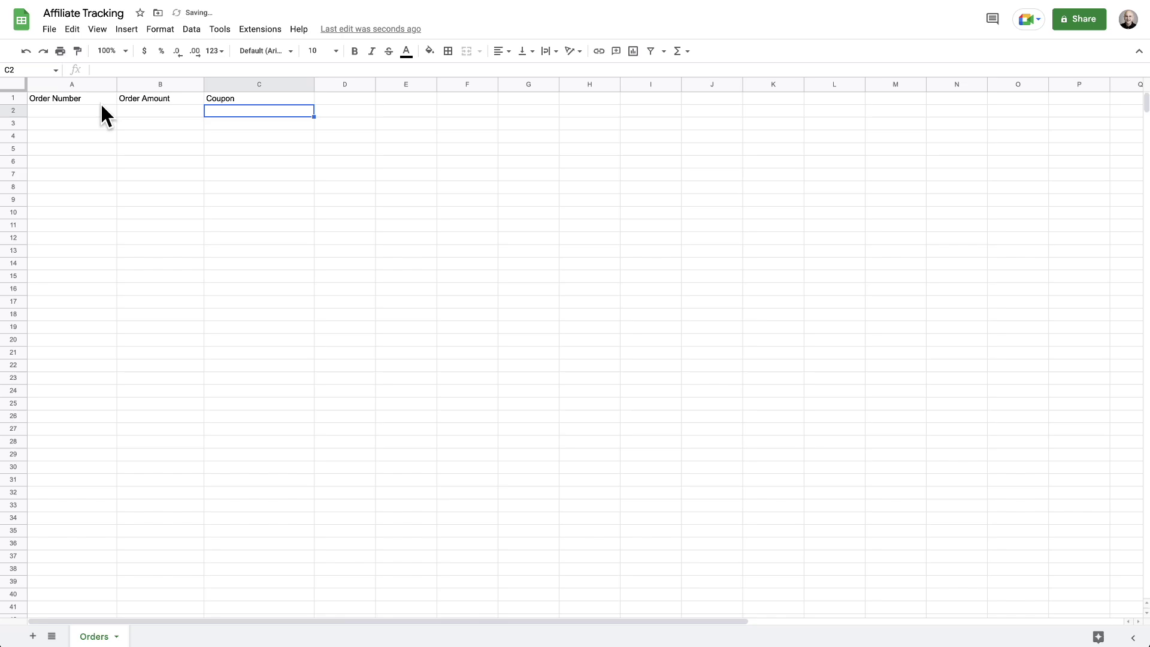
pyautogui.click(50, 109)
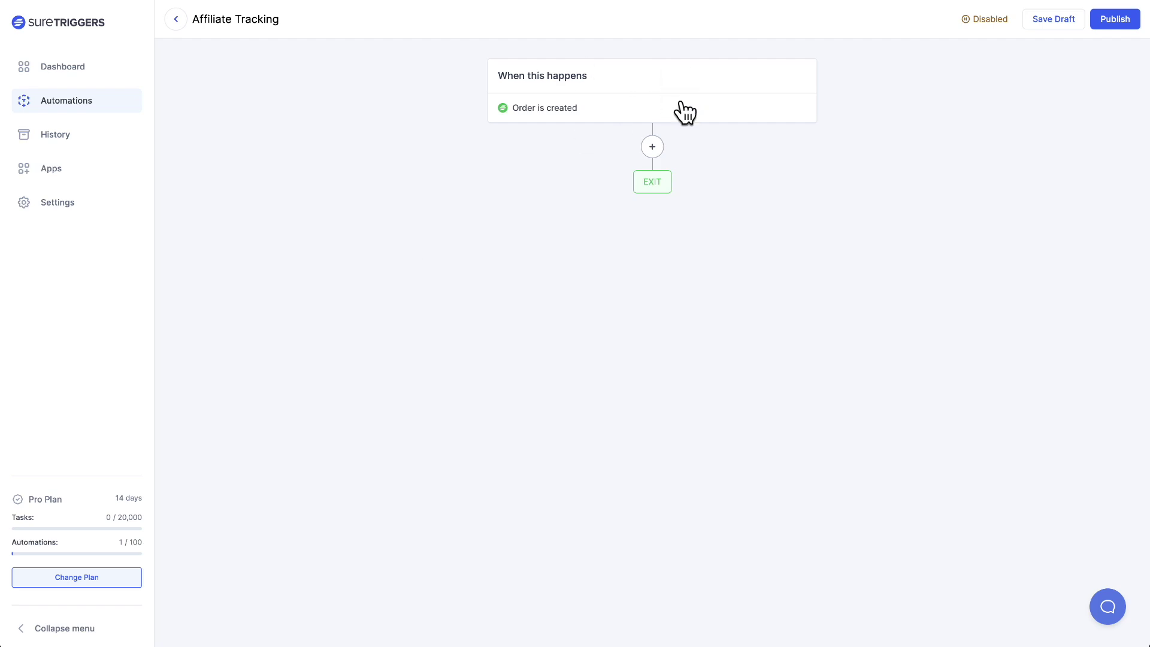
# Insert a Google Sheets step under the trigger using the Add New Row event.
pyautogui.click(654, 150)
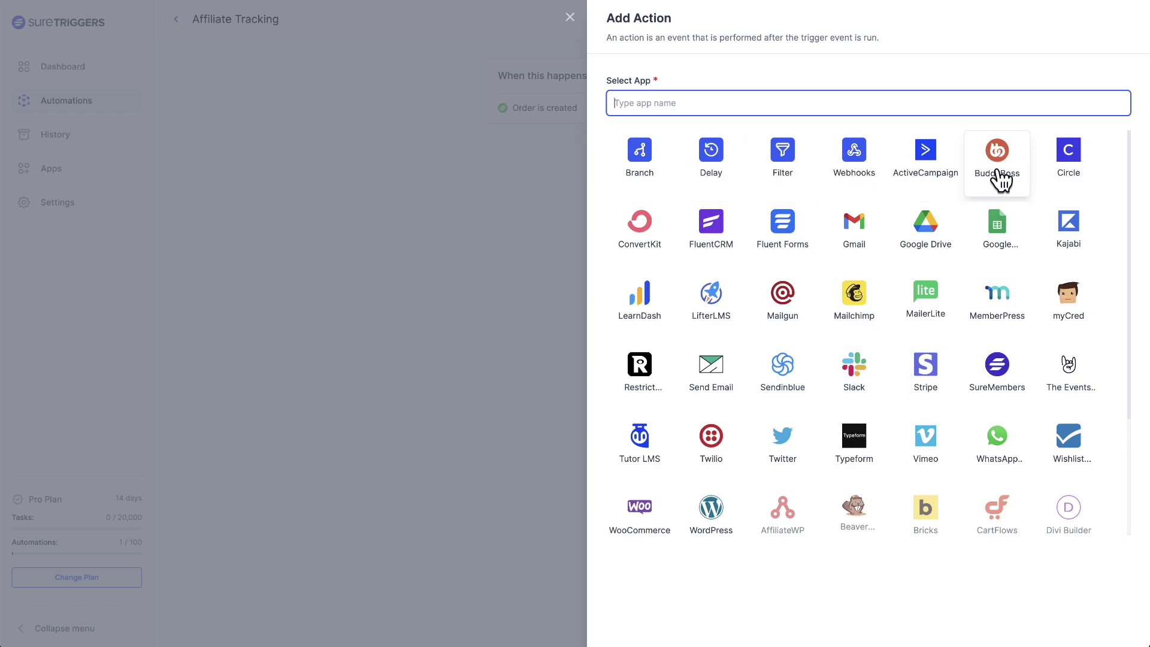
pyautogui.click(996, 238)
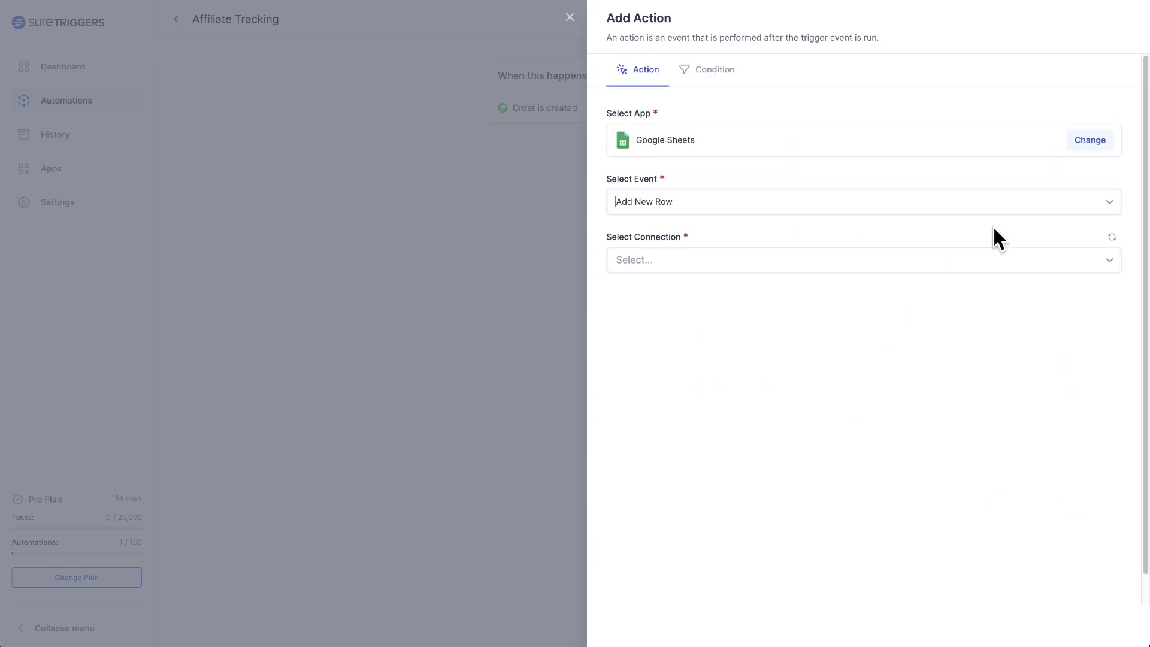
pyautogui.click(793, 213)
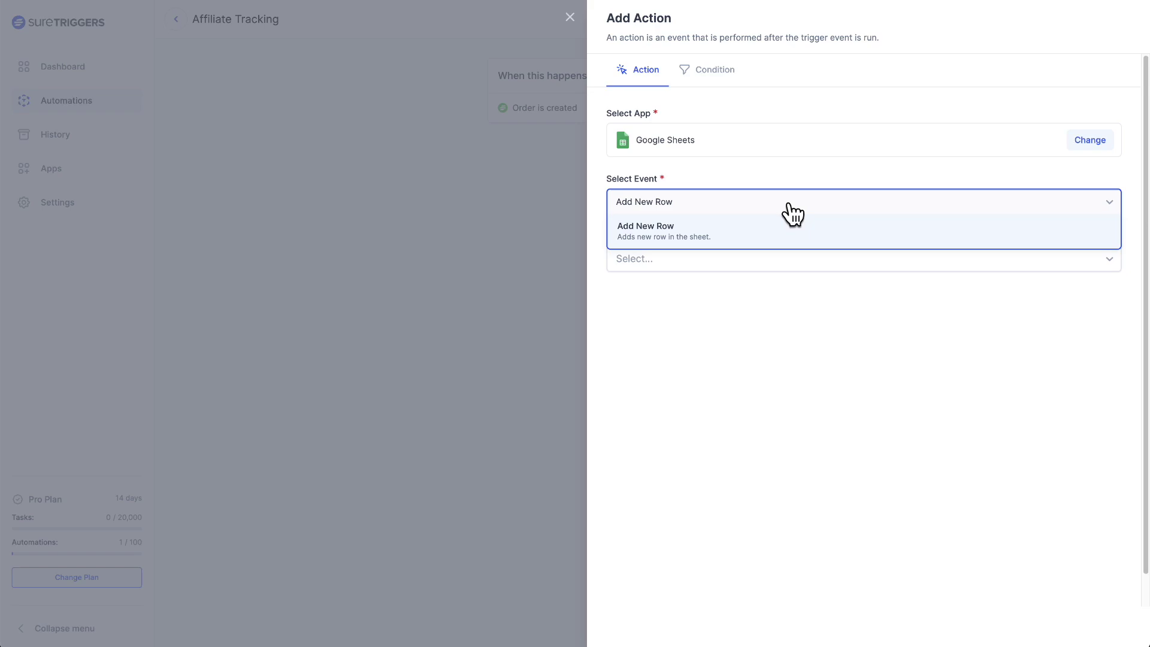
pyautogui.click(689, 234)
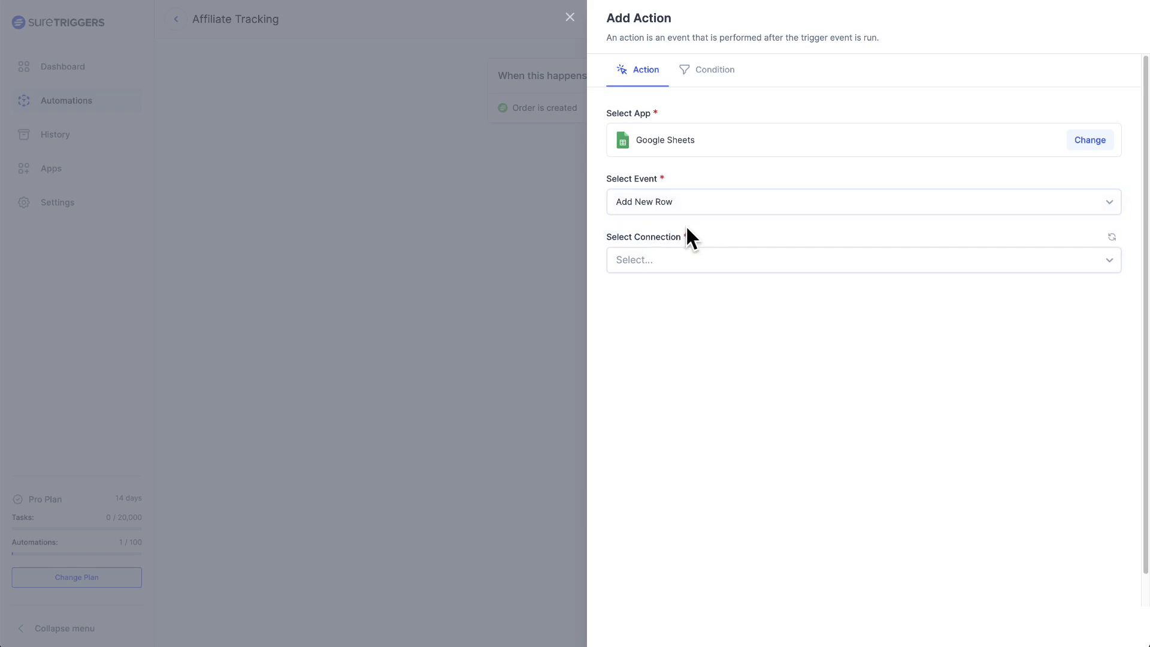
pyautogui.click(827, 262)
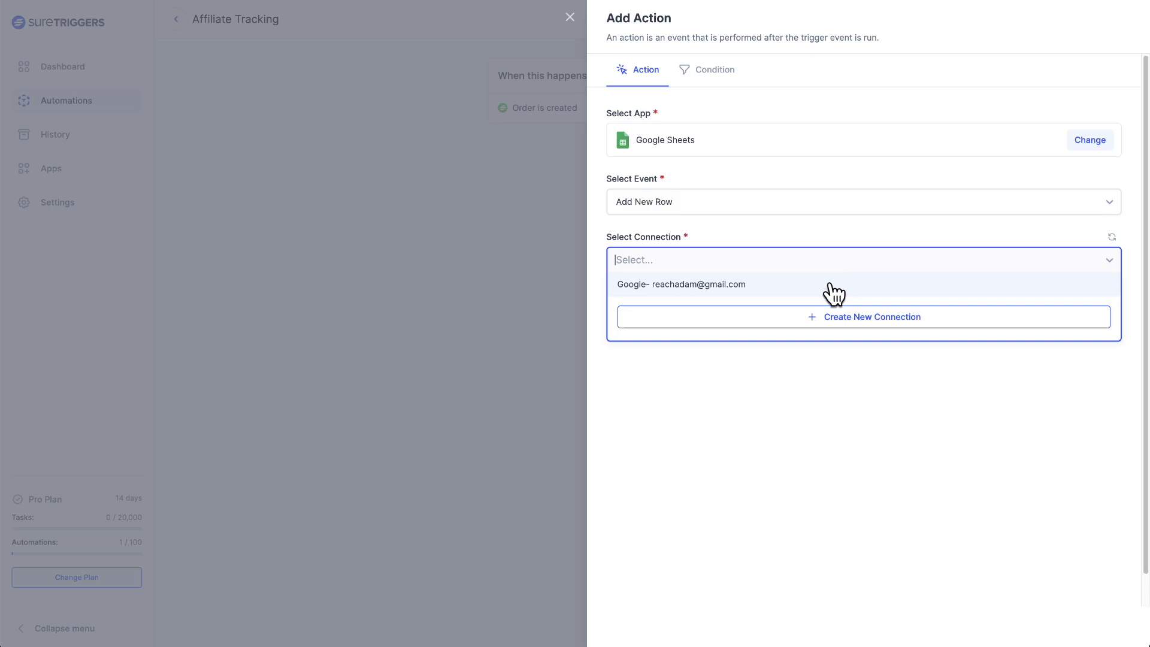
# Use the existing Google connection and target the Affiliate Tracking spreadsheet's Orders worksheet.
pyautogui.click(834, 285)
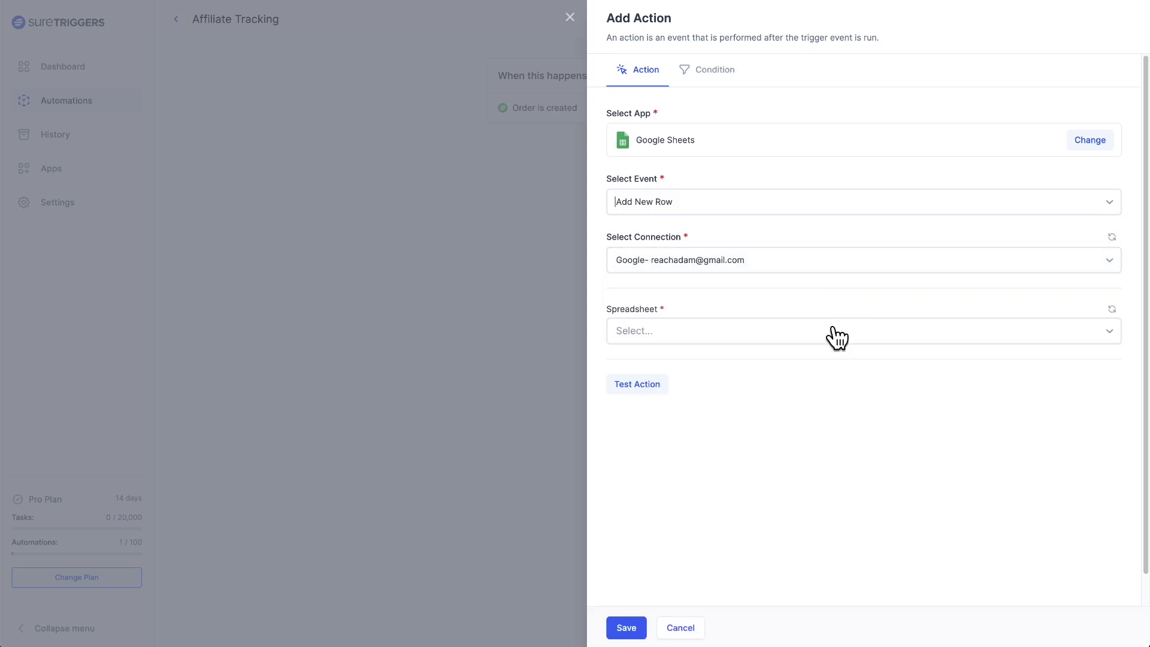
pyautogui.click(797, 339)
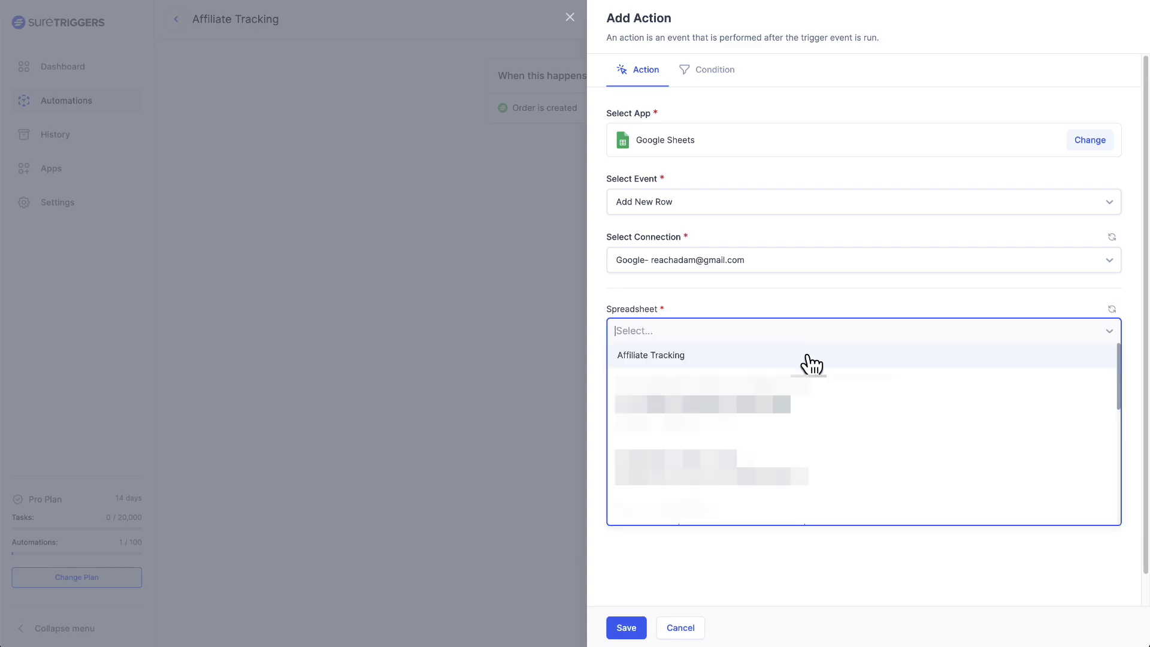
pyautogui.click(809, 360)
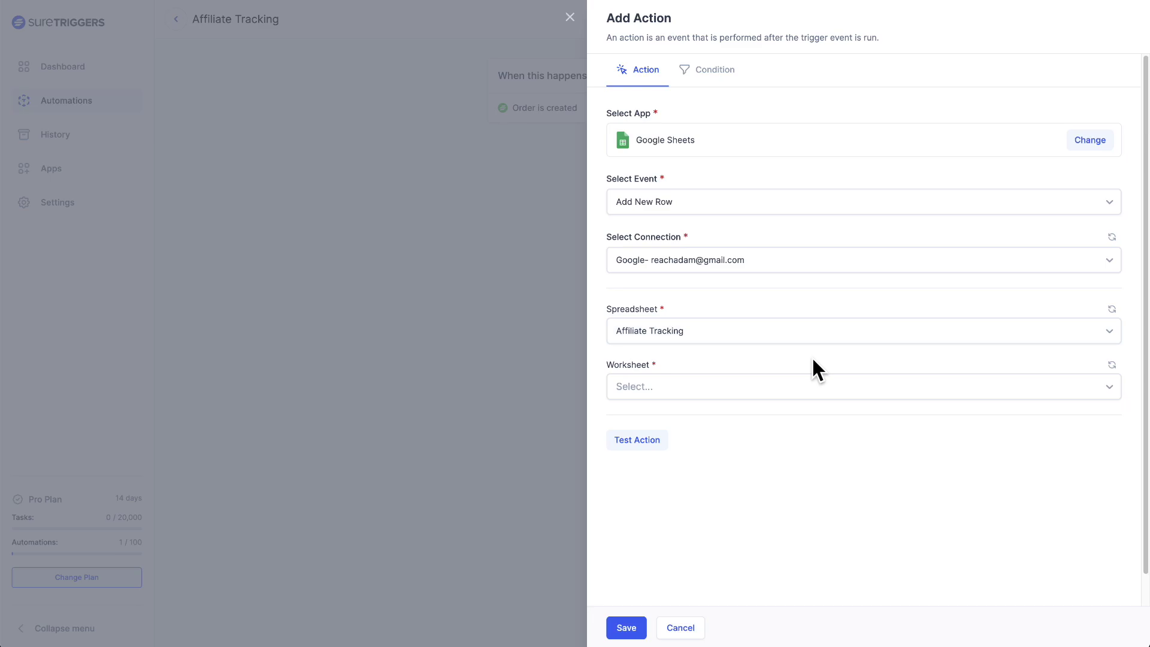
pyautogui.click(788, 388)
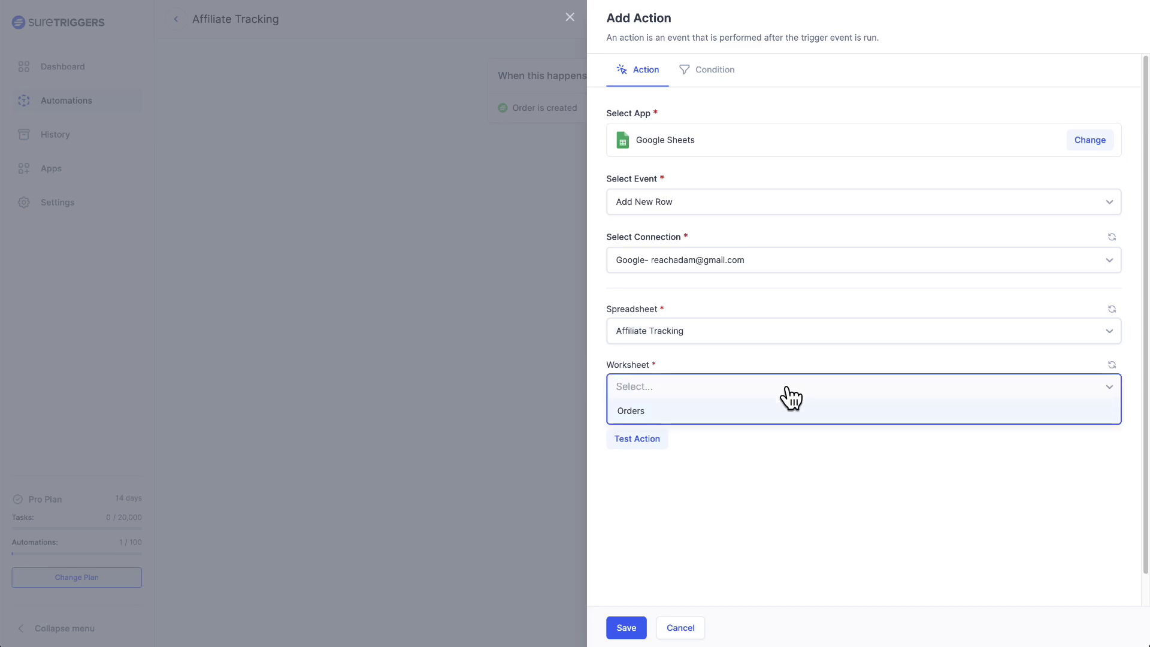
pyautogui.click(666, 409)
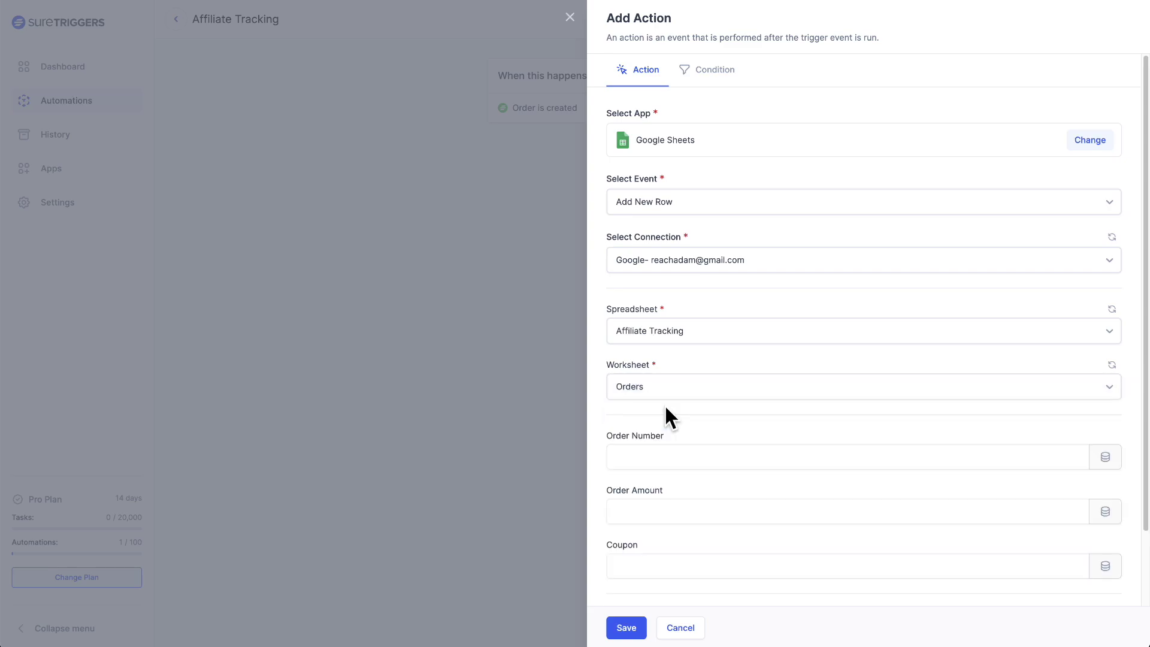
pyautogui.scroll(-2, 687, 391)
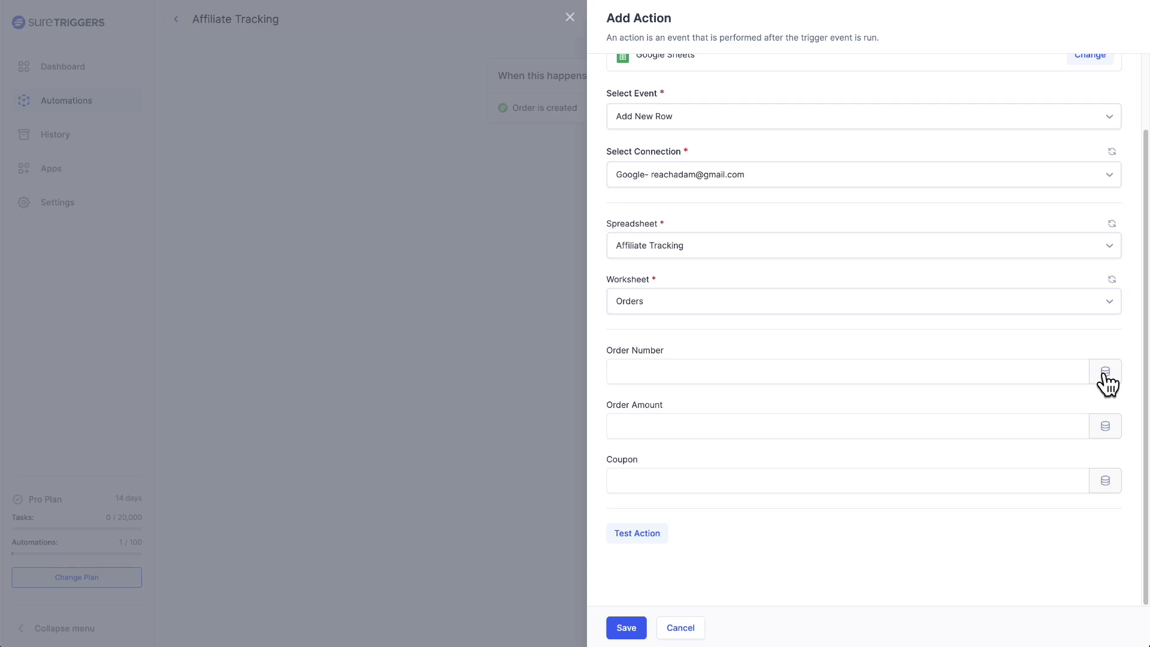
# Map the Order Number field to the SureCart order's Number.
pyautogui.click(1104, 372)
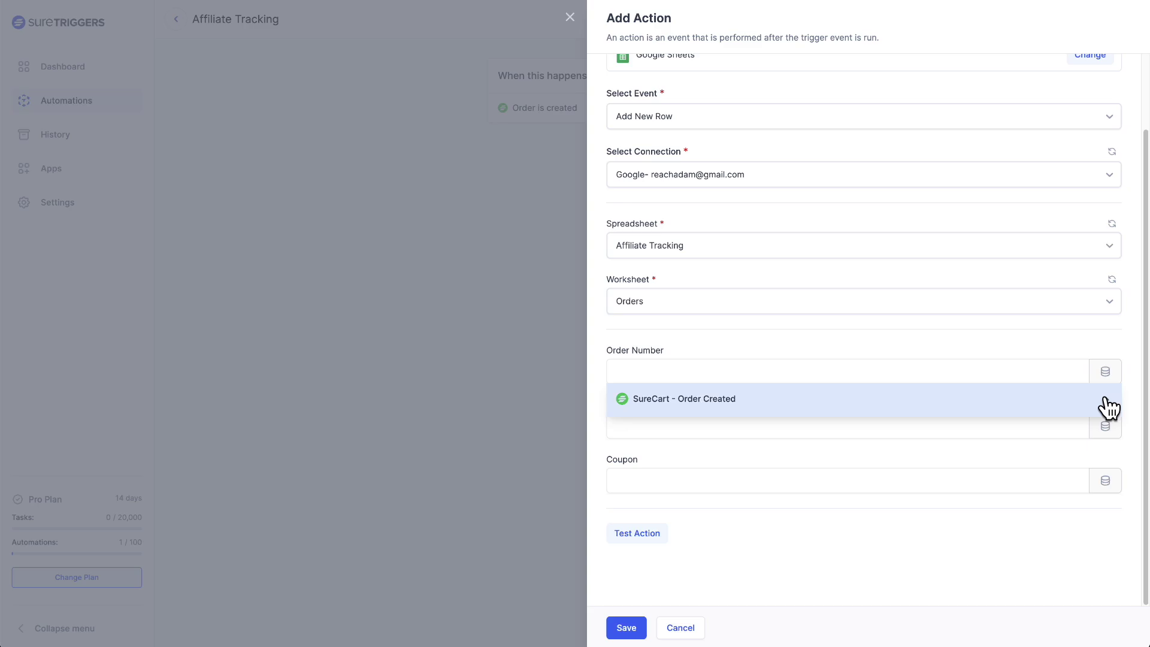
pyautogui.click(1109, 407)
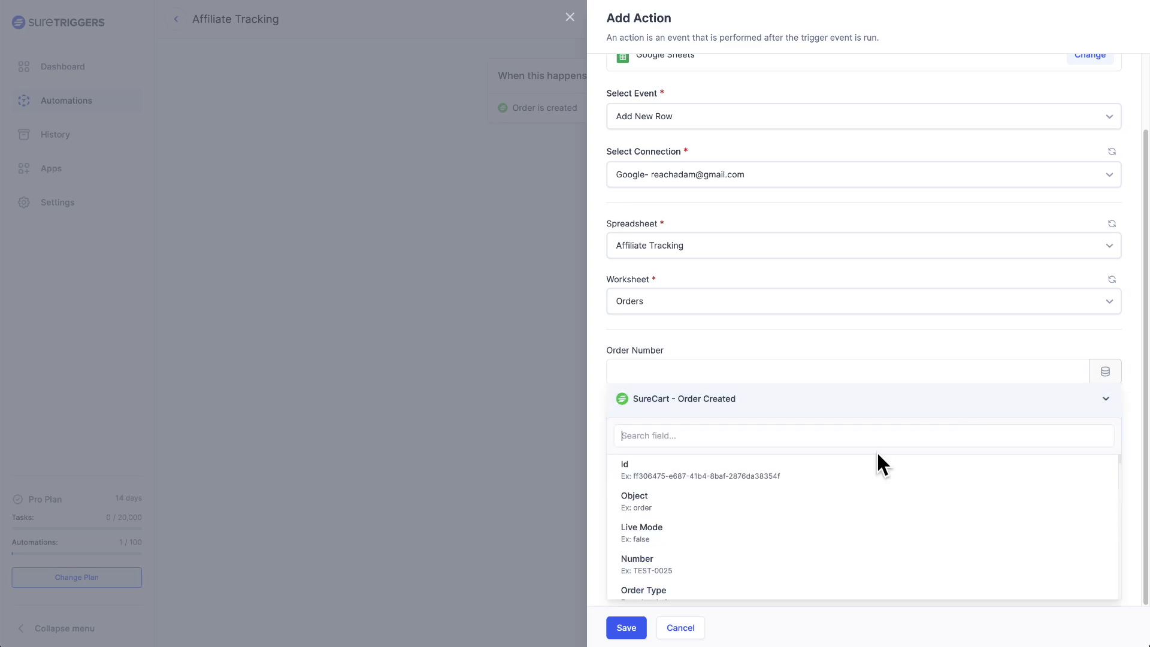
pyautogui.scroll(-2, 834, 492)
pyautogui.scroll(-2, 834, 490)
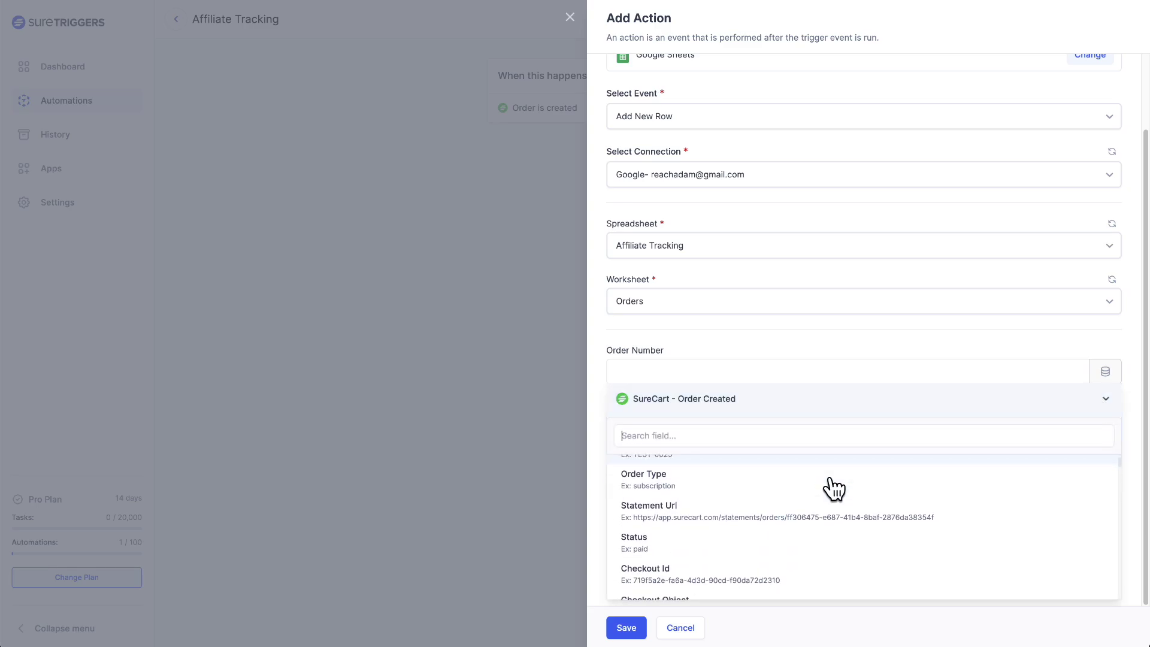
pyautogui.scroll(2, 834, 490)
pyautogui.scroll(2, 834, 491)
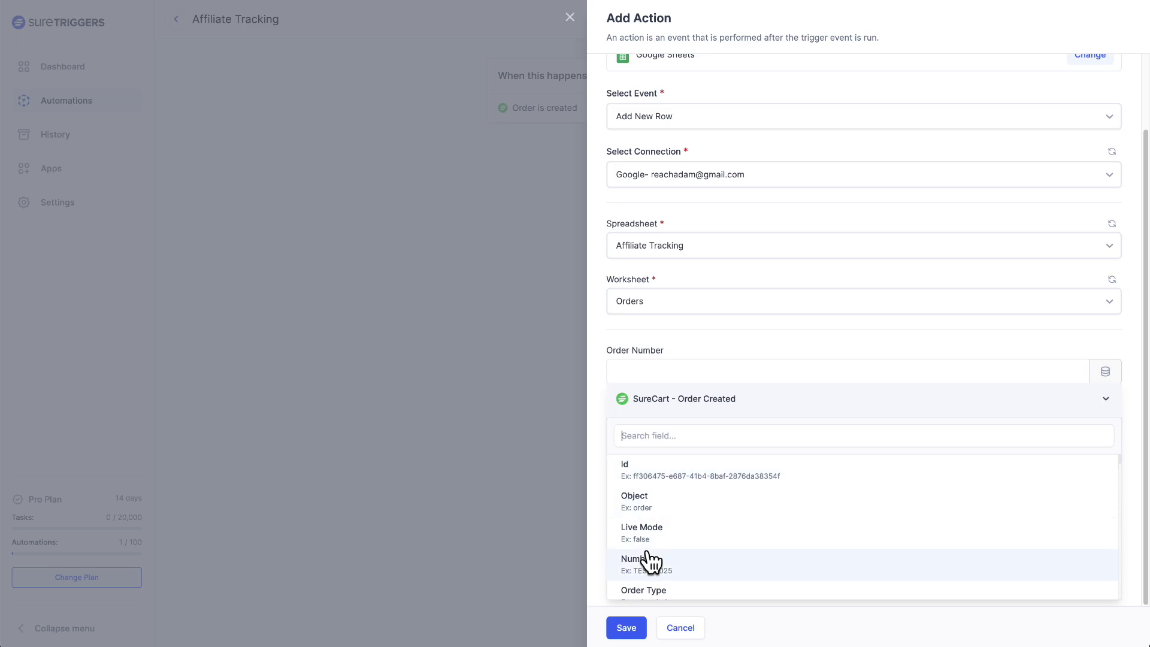
pyautogui.click(679, 569)
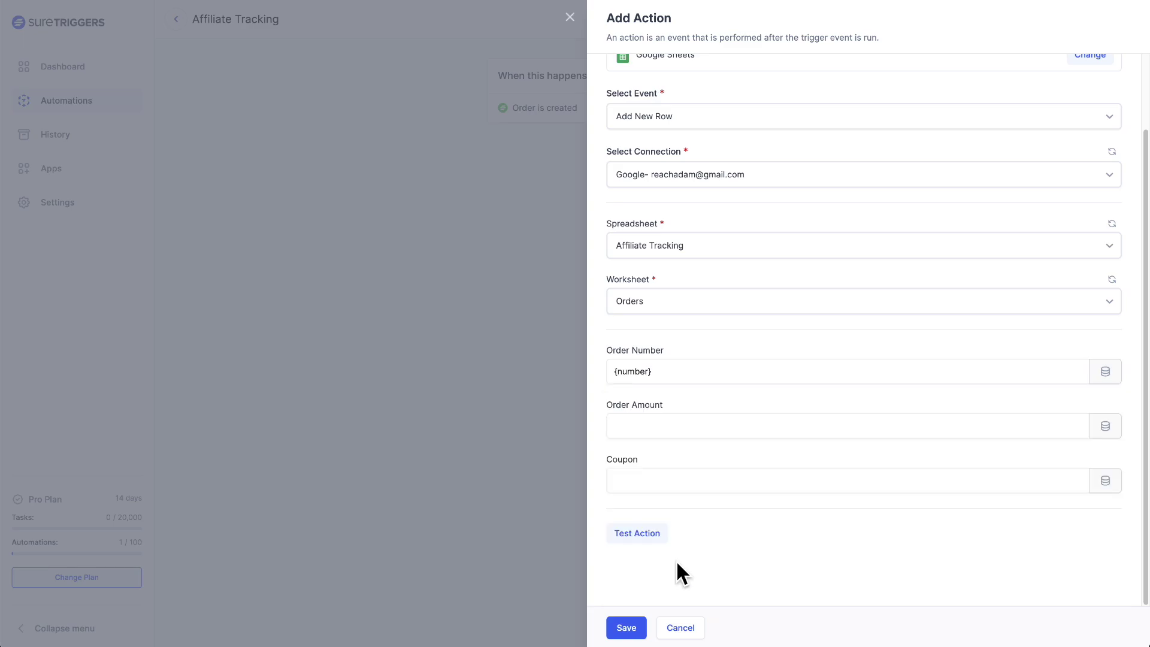
# Map Order Amount to Checkout Total Amount, filtering the order fields by 'total'.
pyautogui.click(1106, 427)
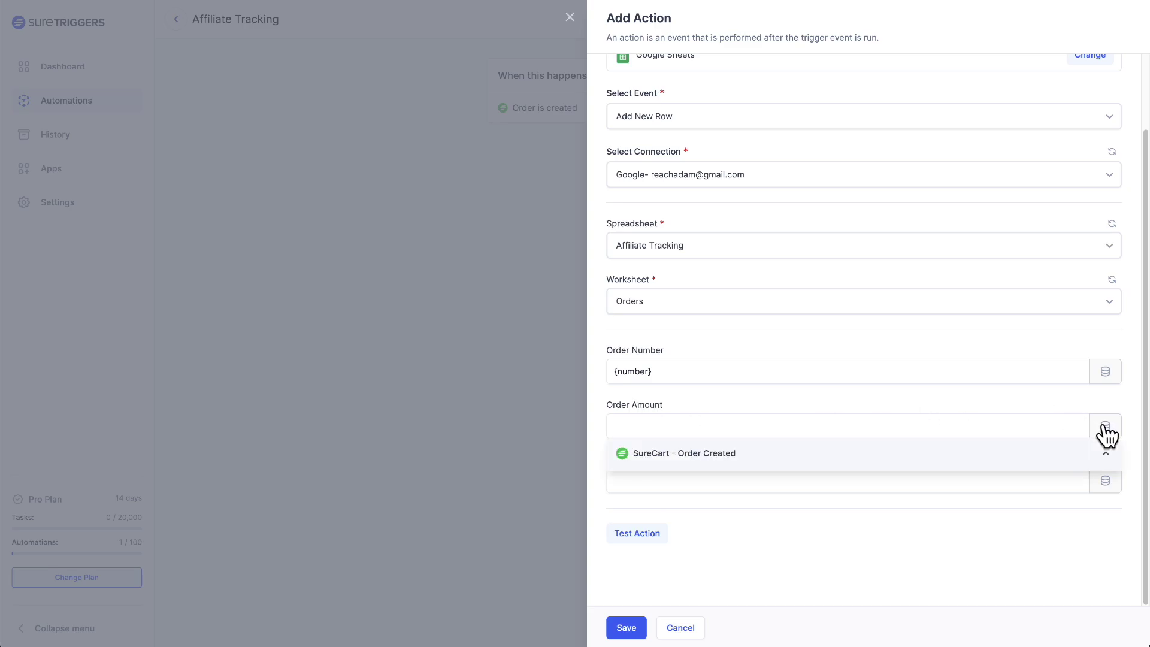
pyautogui.click(1101, 465)
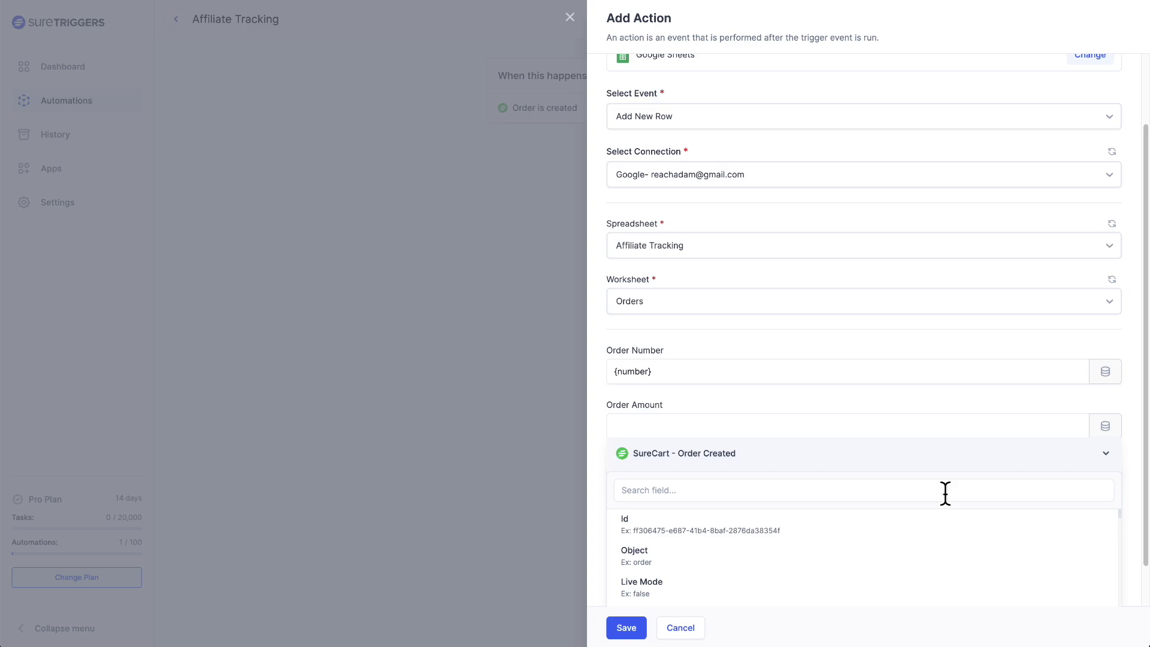
pyautogui.scroll(-3, 858, 535)
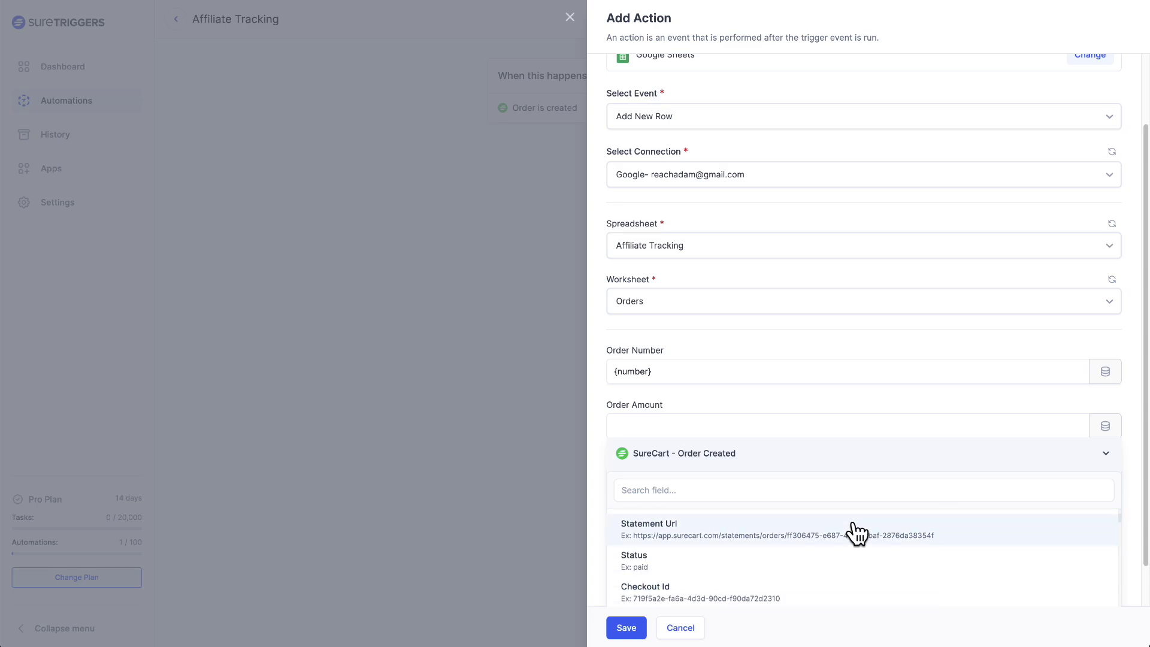
pyautogui.scroll(-1, 858, 534)
pyautogui.scroll(-1, 858, 534)
pyautogui.scroll(-2, 858, 533)
pyautogui.scroll(-2, 858, 533)
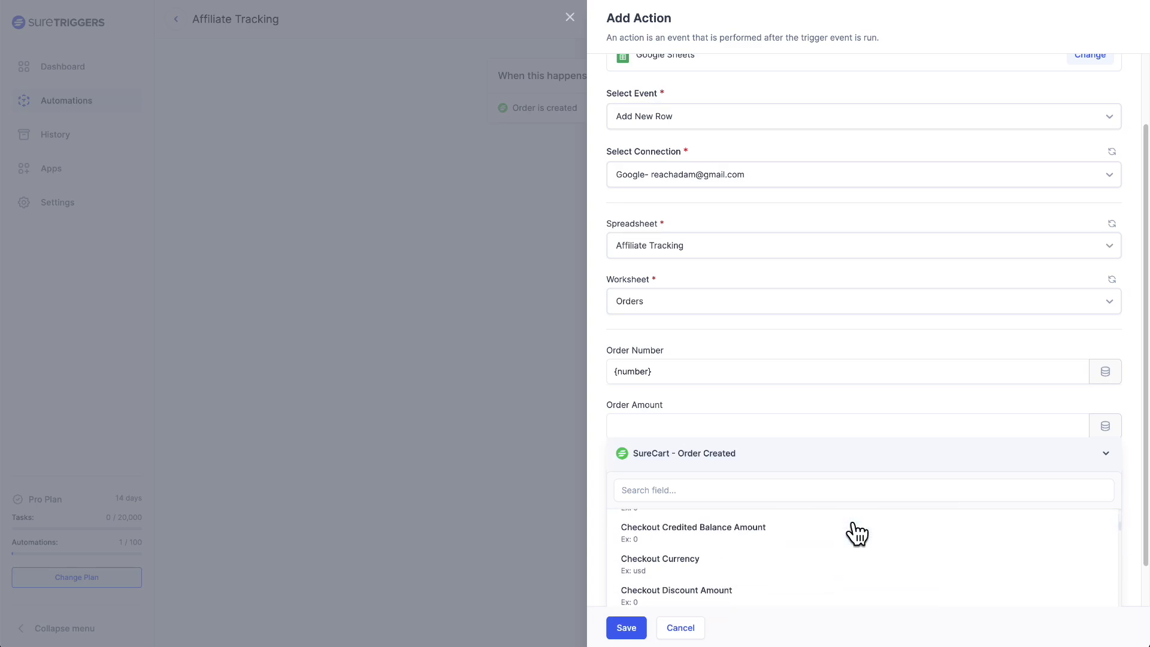
pyautogui.scroll(2, 858, 534)
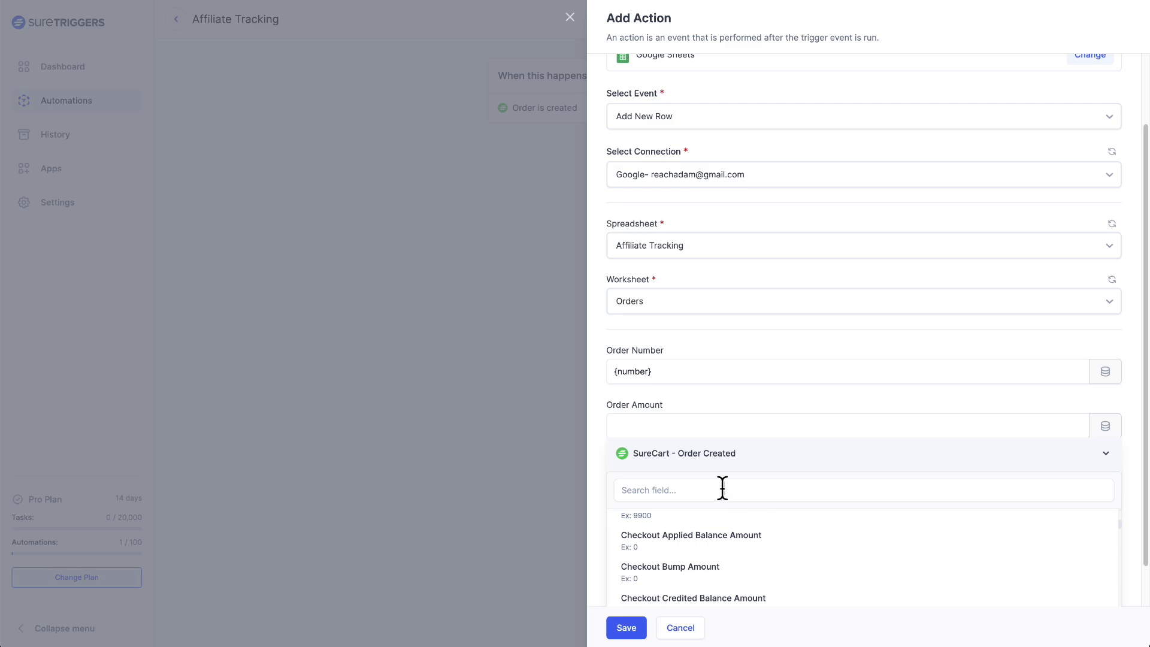
pyautogui.click(723, 489)
pyautogui.write('total')
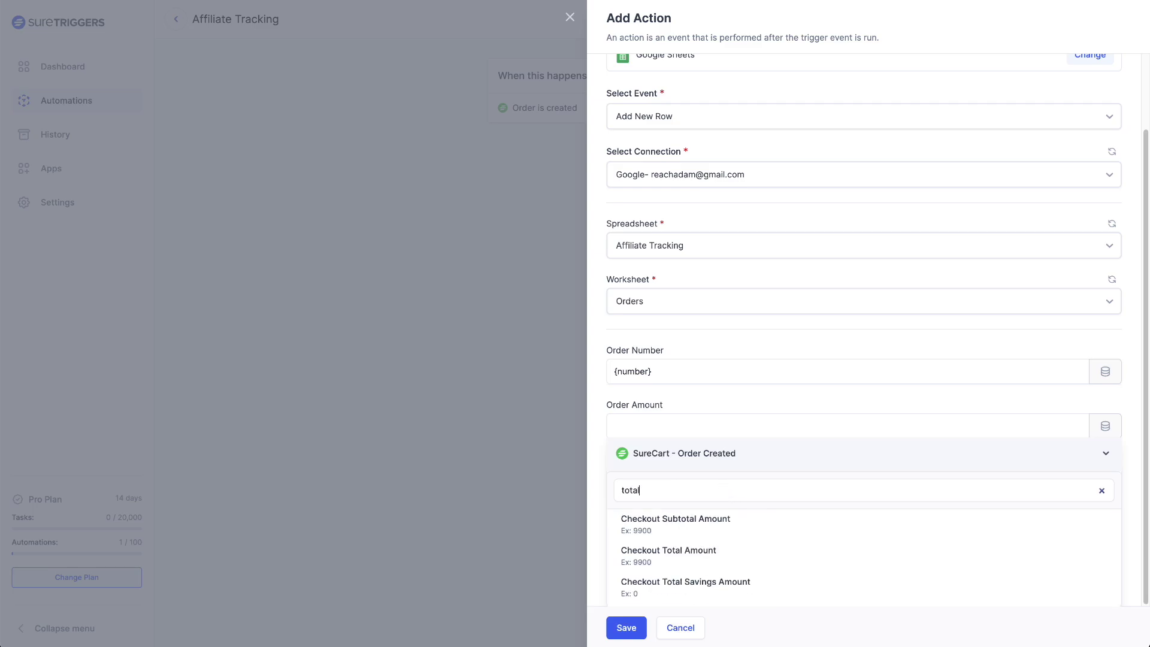
pyautogui.click(729, 558)
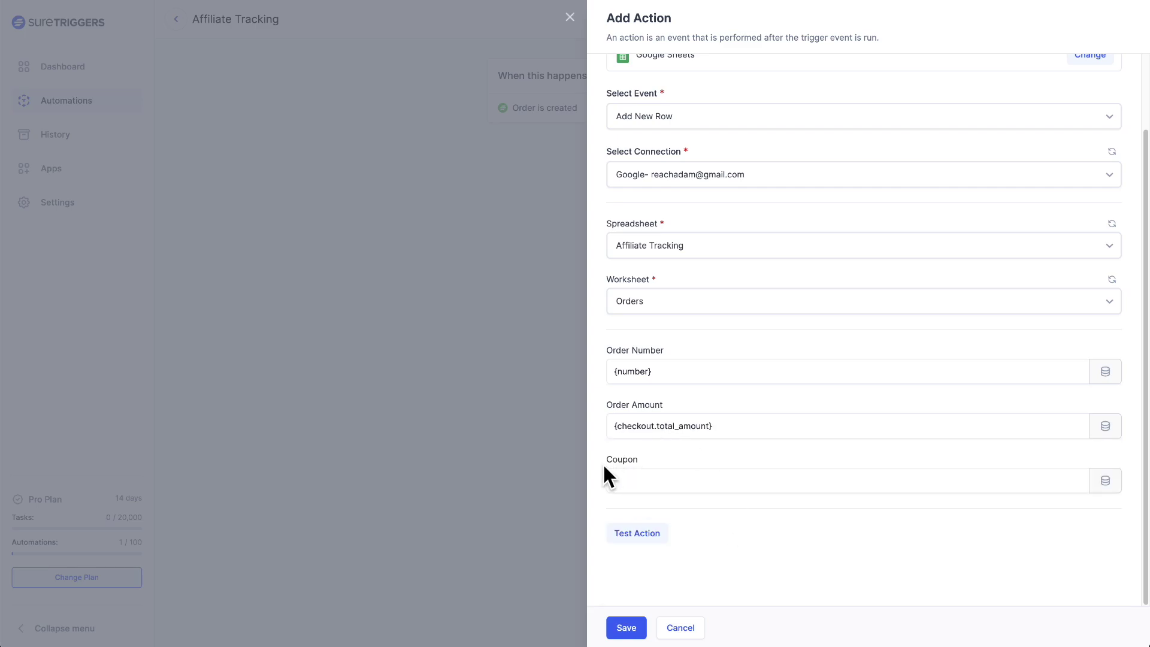
# Map Coupon to Checkout Discount Coupon Name, filtering the order fields by 'coupon'.
pyautogui.click(1107, 482)
pyautogui.click(1013, 506)
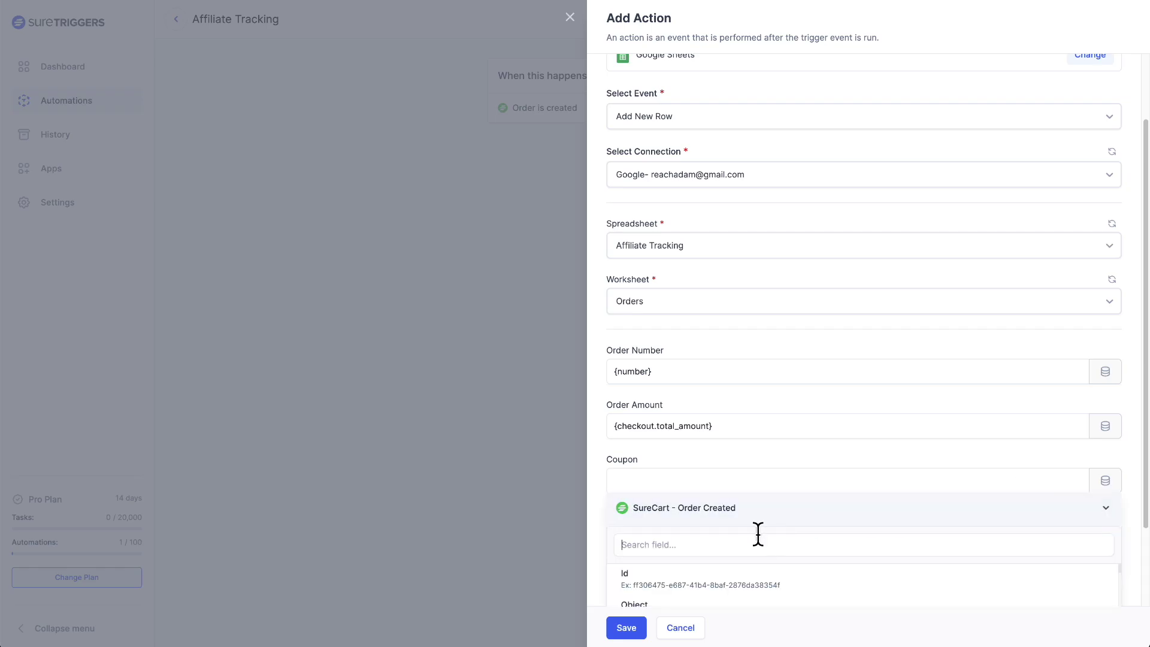
pyautogui.write('coupon')
pyautogui.scroll(-2, 758, 534)
pyautogui.scroll(-1, 760, 487)
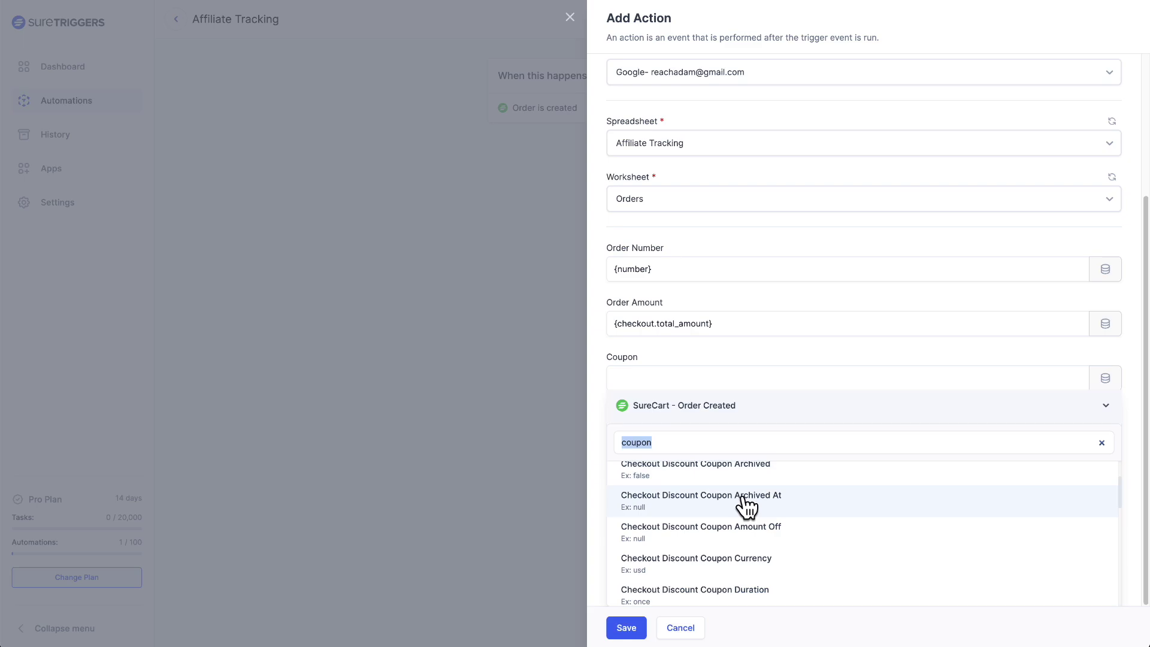
pyautogui.scroll(-3, 780, 495)
pyautogui.scroll(-1, 781, 495)
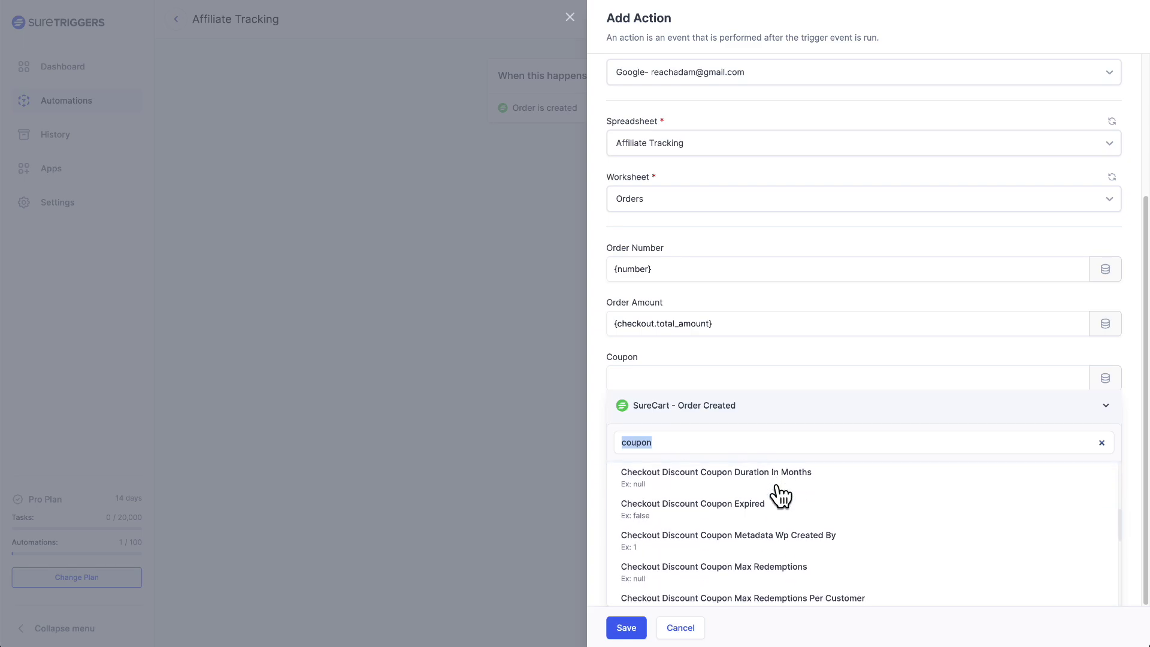
pyautogui.scroll(-1, 781, 495)
pyautogui.scroll(-2, 780, 495)
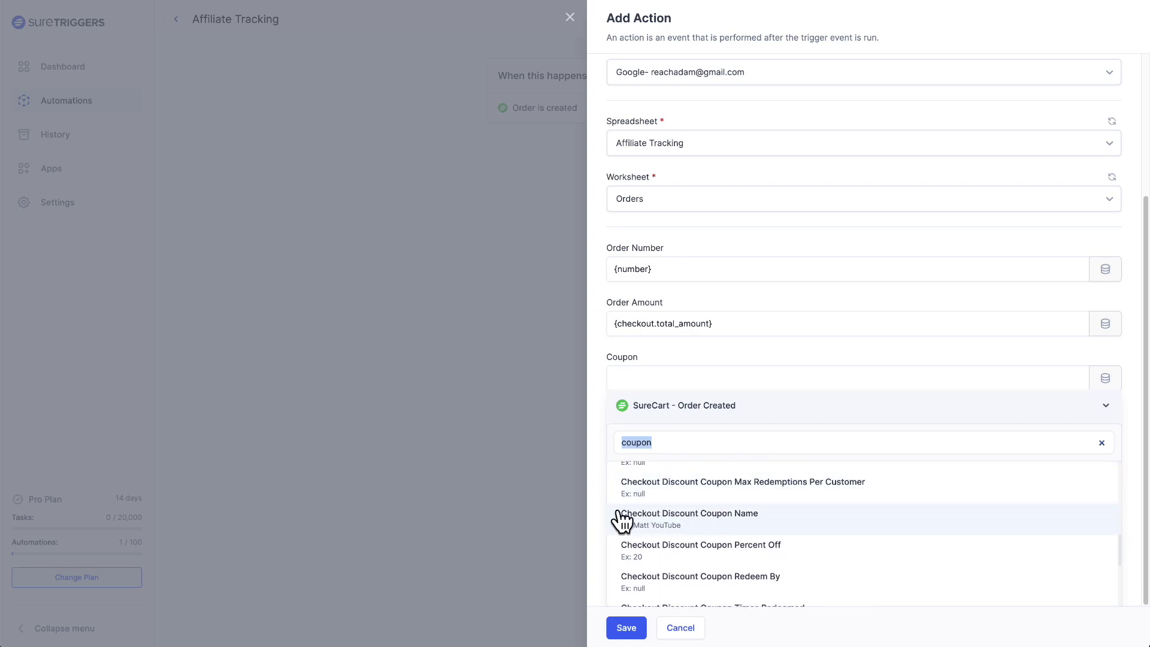
pyautogui.click(741, 526)
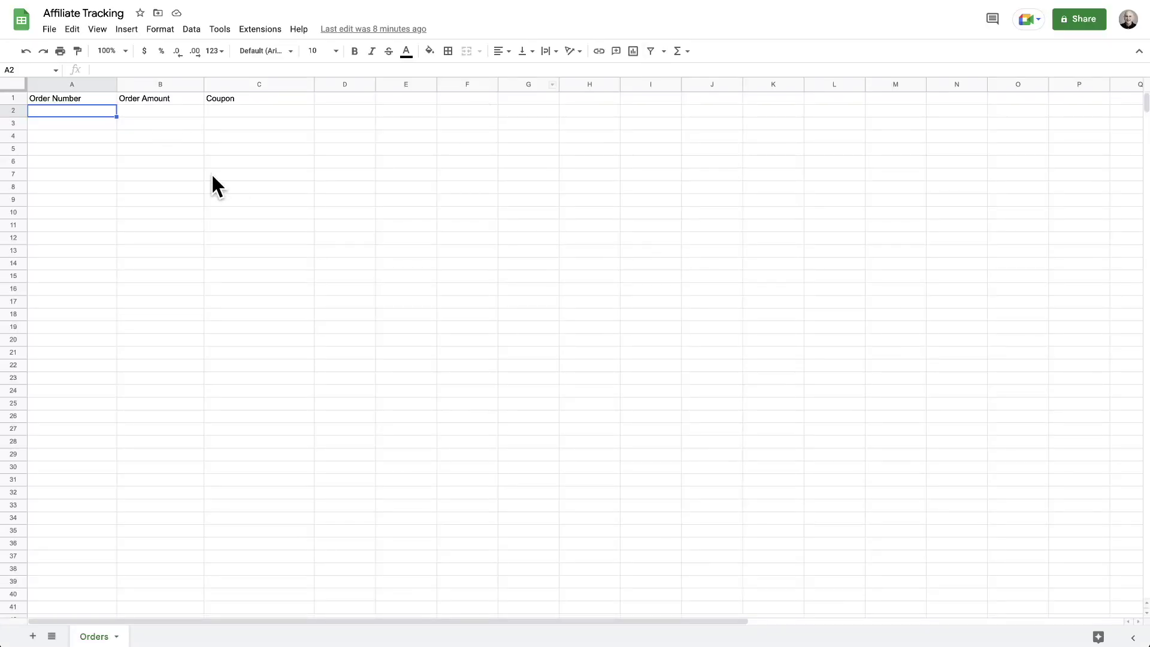
pyautogui.click(186, 173)
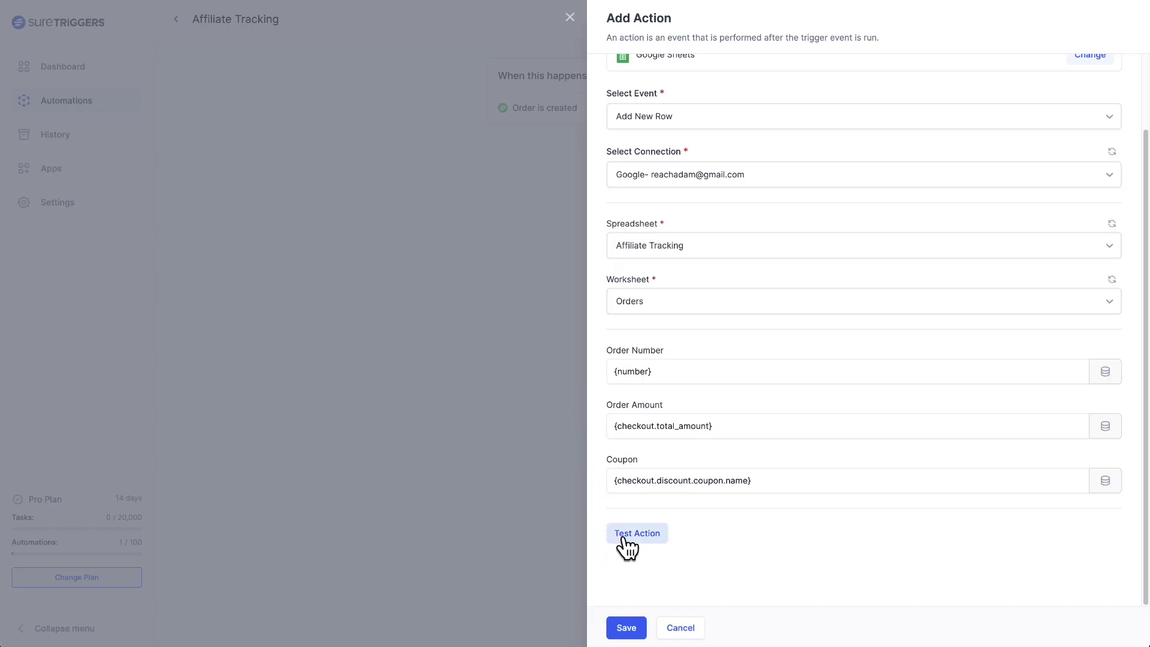
# Test the action and verify Orders row 2 reads TEST-0026, 7920 and Matt YouTube.
pyautogui.click(634, 534)
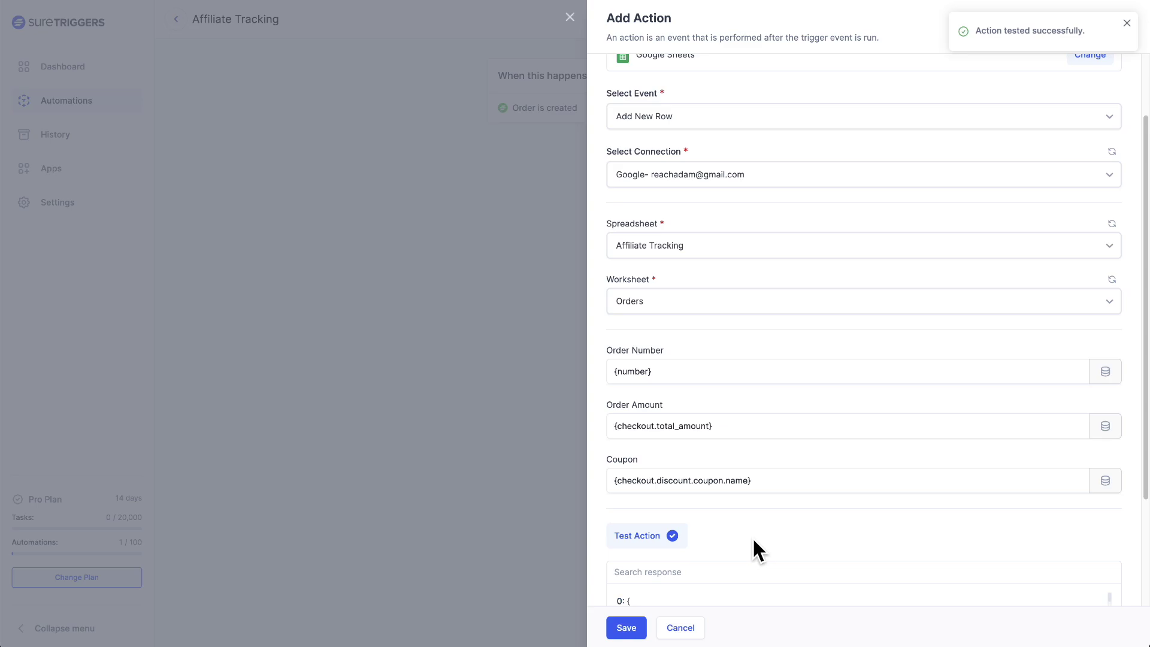
pyautogui.scroll(-2, 751, 536)
pyautogui.scroll(3, 747, 531)
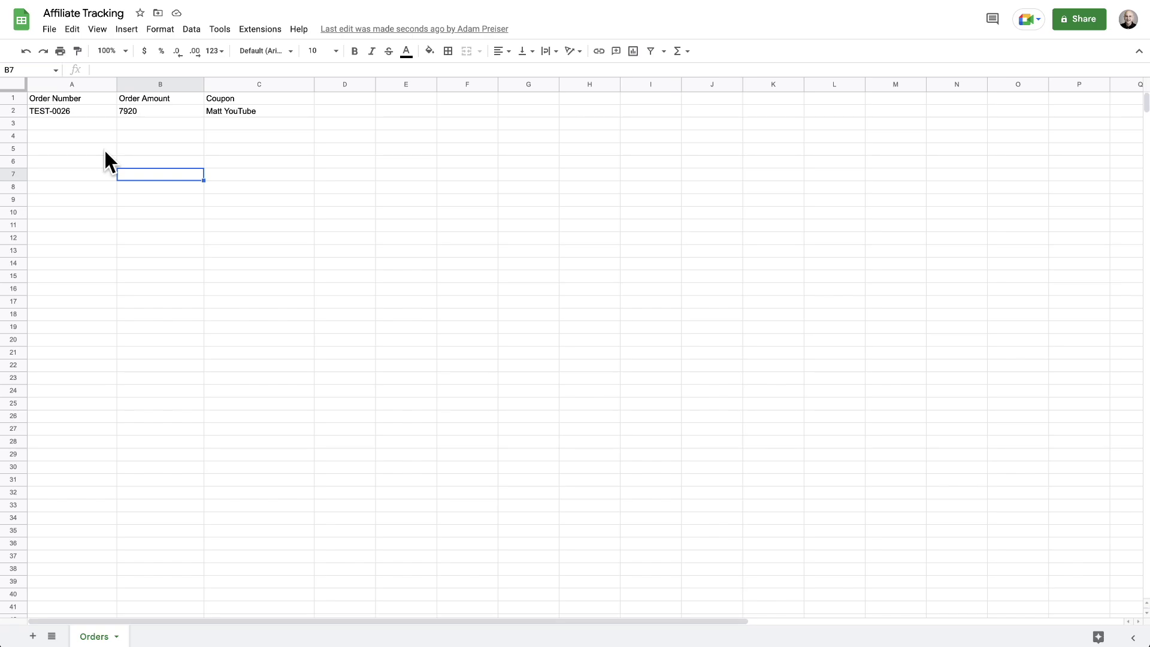
pyautogui.click(95, 110)
pyautogui.click(145, 111)
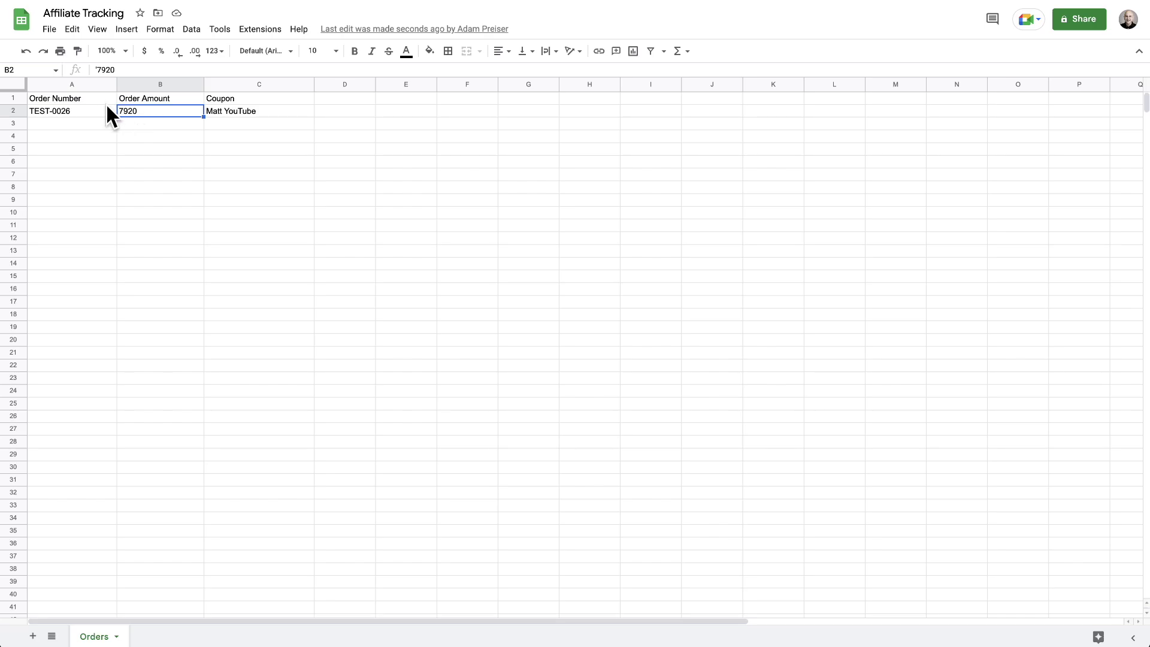
pyautogui.click(246, 115)
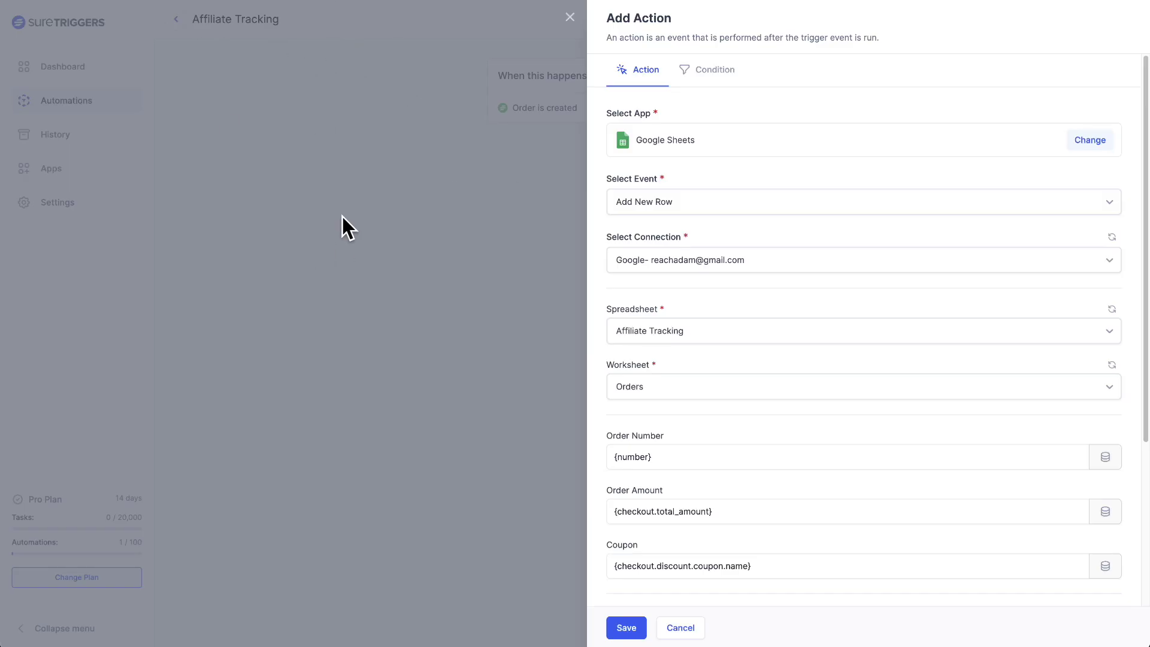
# Close the action settings, publish the automation, and view it in the automations list.
pyautogui.click(626, 630)
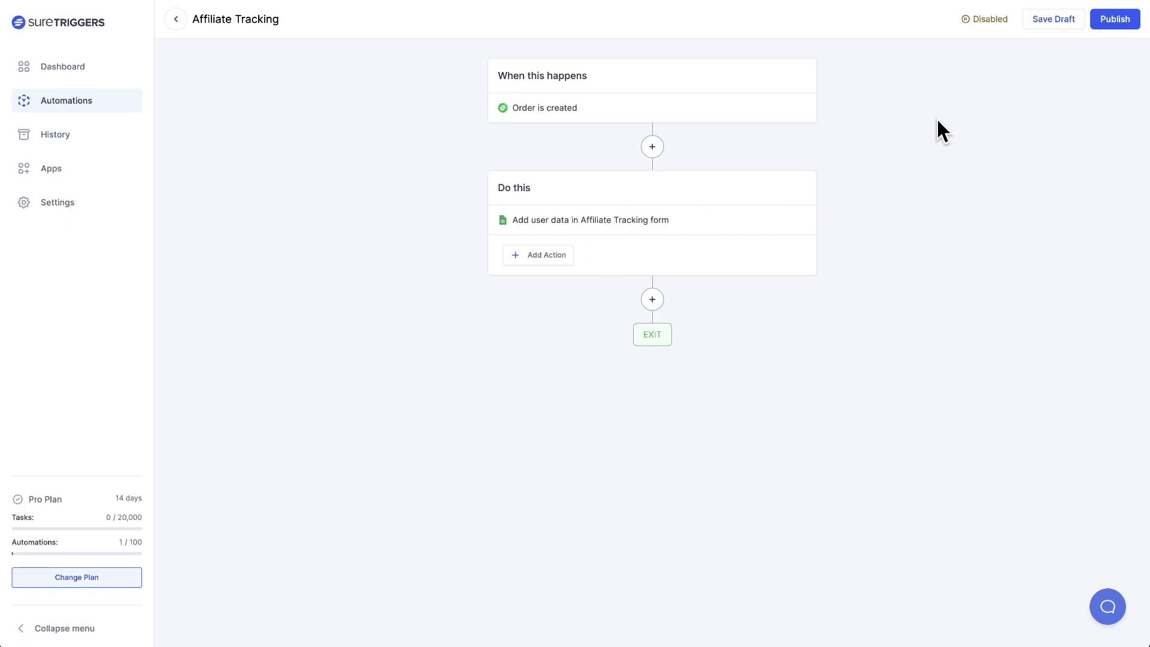
pyautogui.click(1112, 24)
pyautogui.click(51, 68)
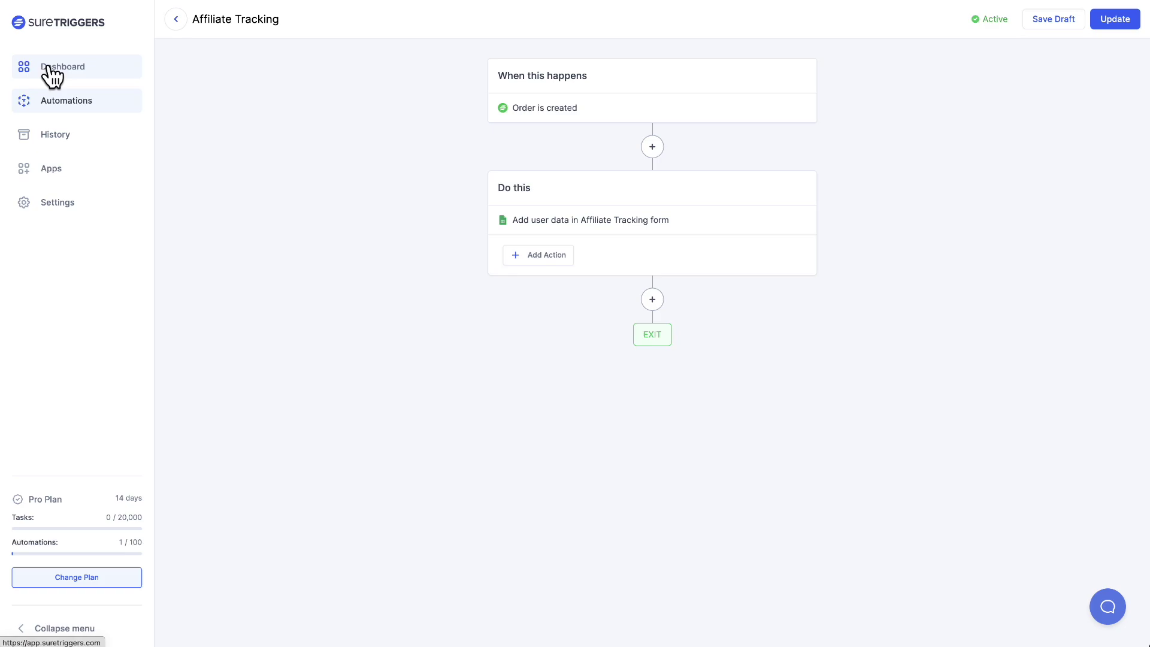
pyautogui.click(53, 103)
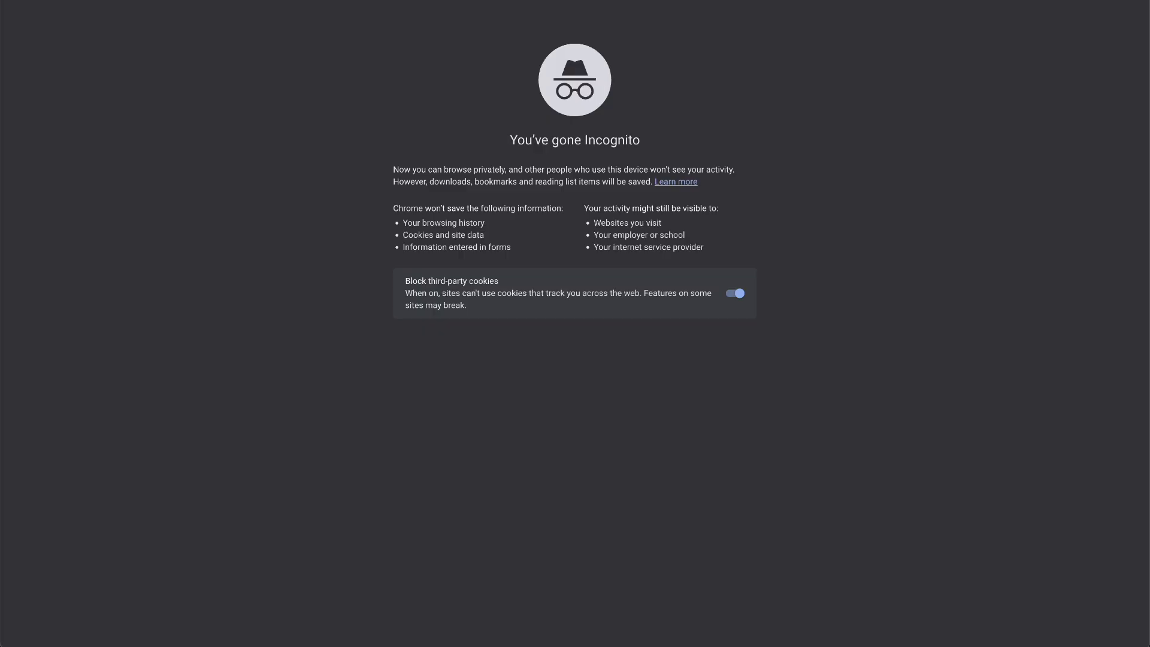
# Load the WPCrafter checkout page and apply coupon JUSTFORMATT.
pyautogui.write('https://surecart.makeawebsitetutorials.com/checkout/?line_items%5B0%5D%5Bprice_id%5D=fc822a42-5793-441b-a2dc-6b4b6bf9213c&line_items%5B0%5D%5Bquantity%5D=1')
pyautogui.press('Return')
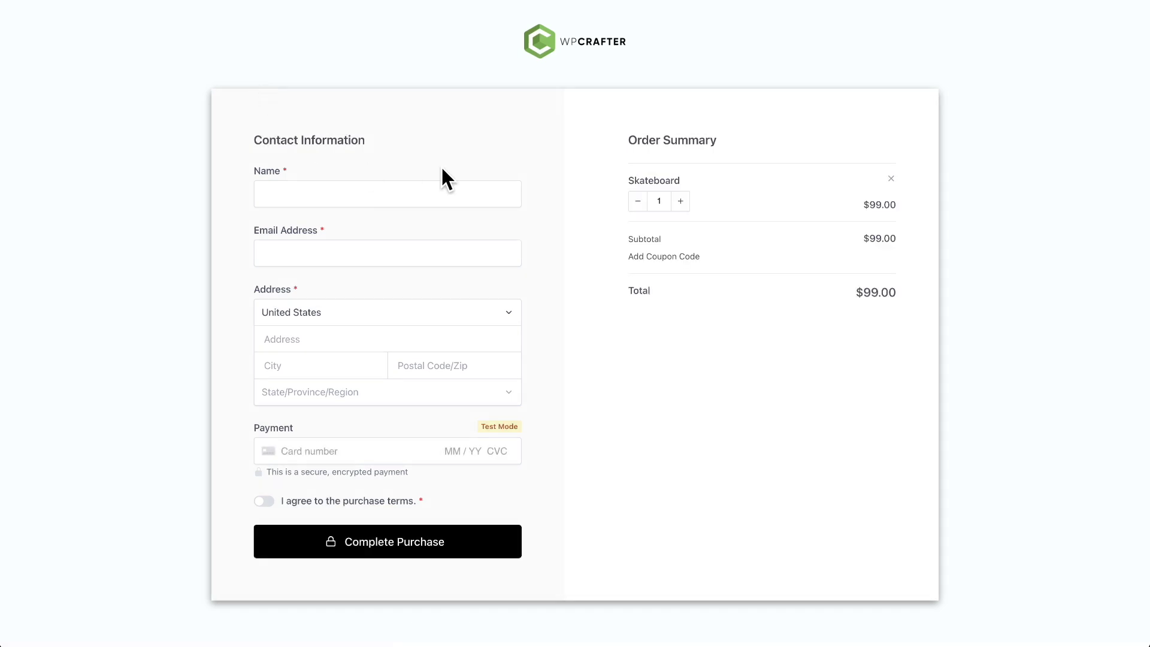
pyautogui.click(663, 257)
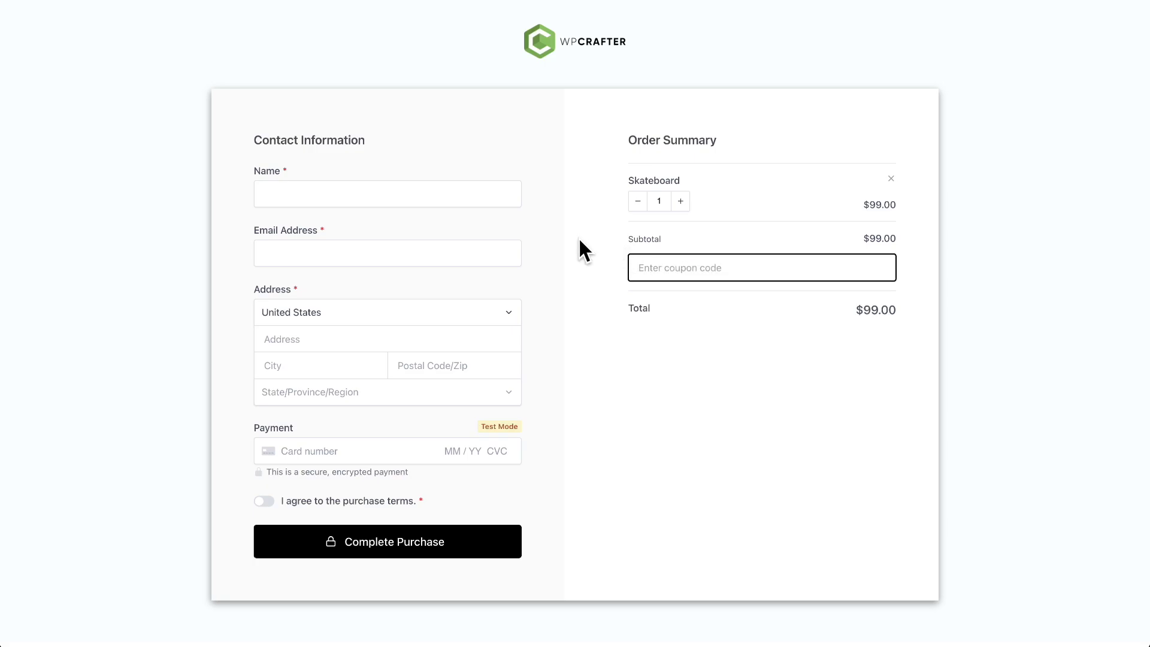
pyautogui.write('JUSTFORMATT')
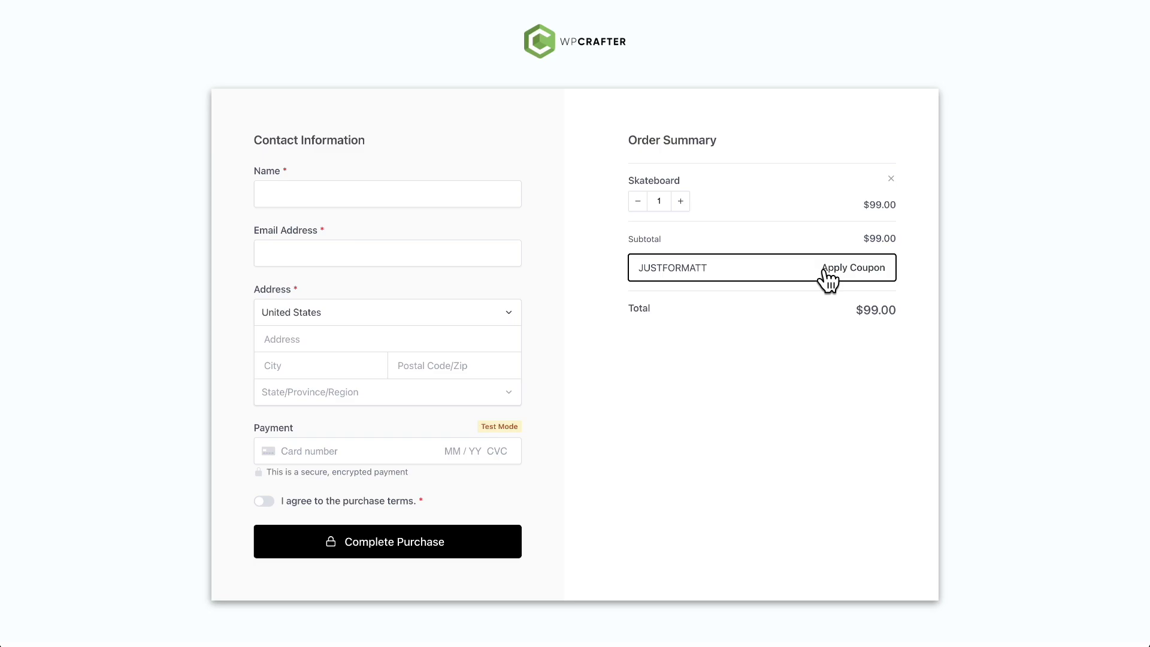
pyautogui.click(839, 268)
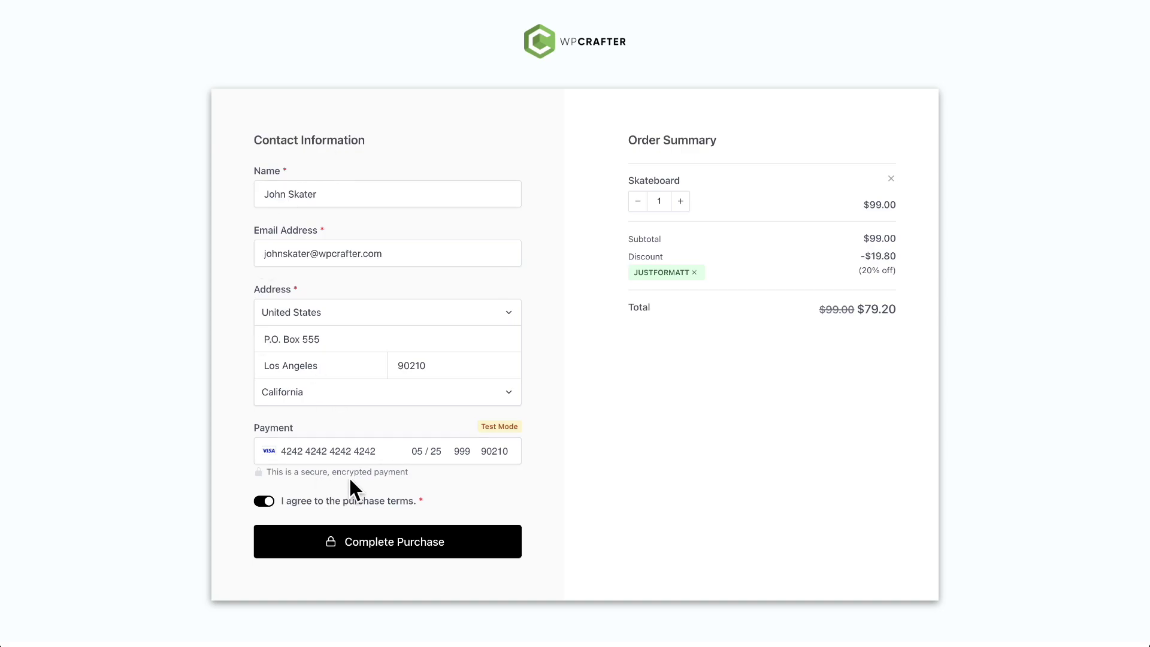
# Raise the Skateboard quantity to 2, accept the terms, and complete the purchase.
pyautogui.click(681, 201)
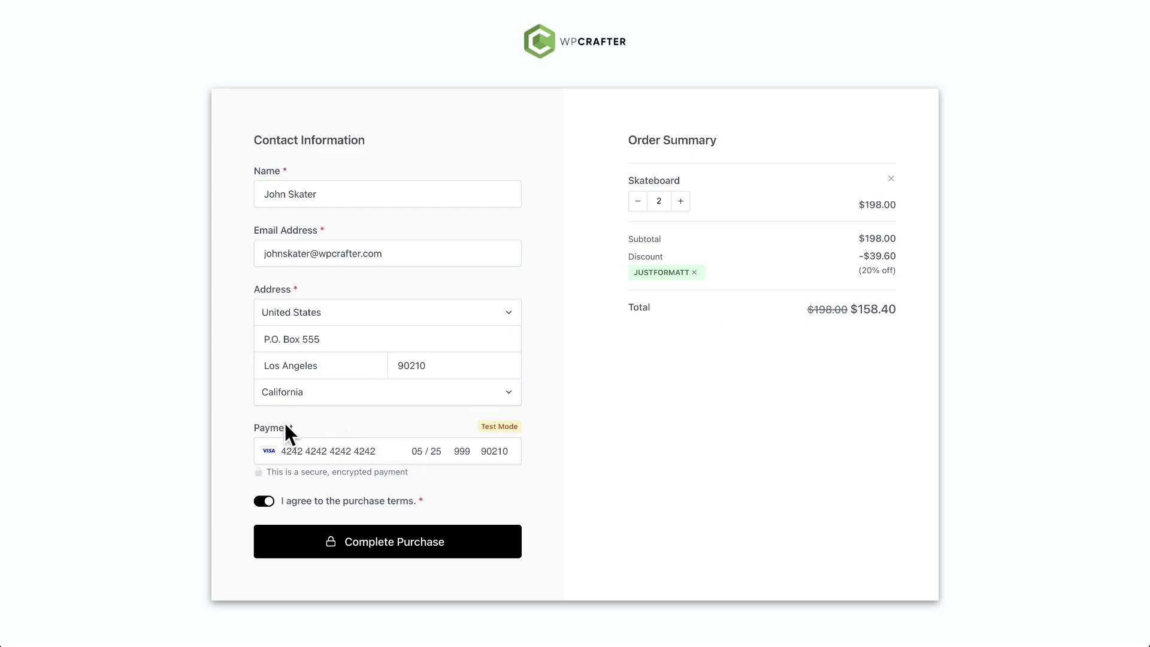
pyautogui.click(253, 490)
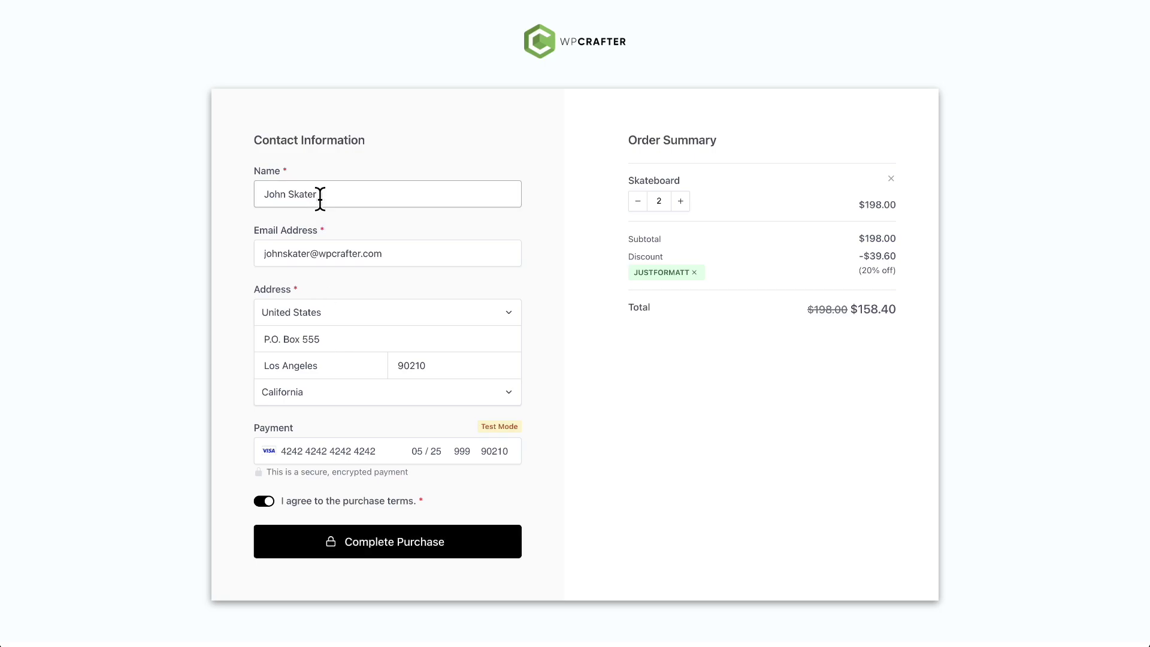
pyautogui.click(376, 546)
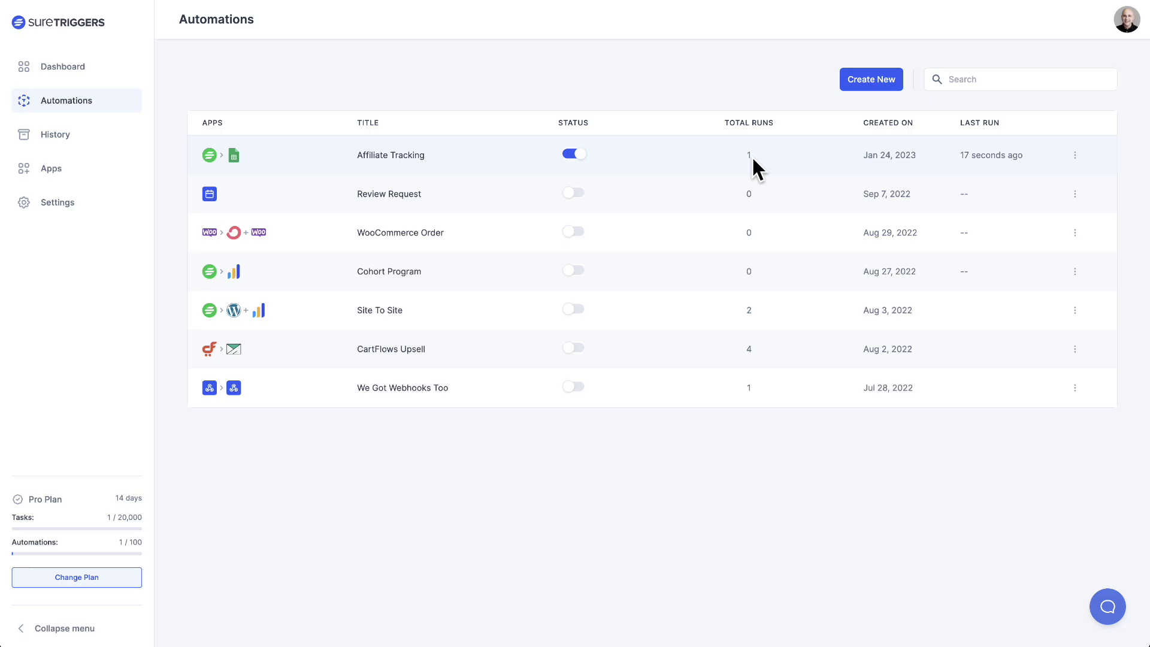
# Open the Affiliate Tracking run's History Logs and confirm both SureCart and Google Sheets steps succeeded.
pyautogui.moveTo(963, 156); pyautogui.dragTo(1021, 157)
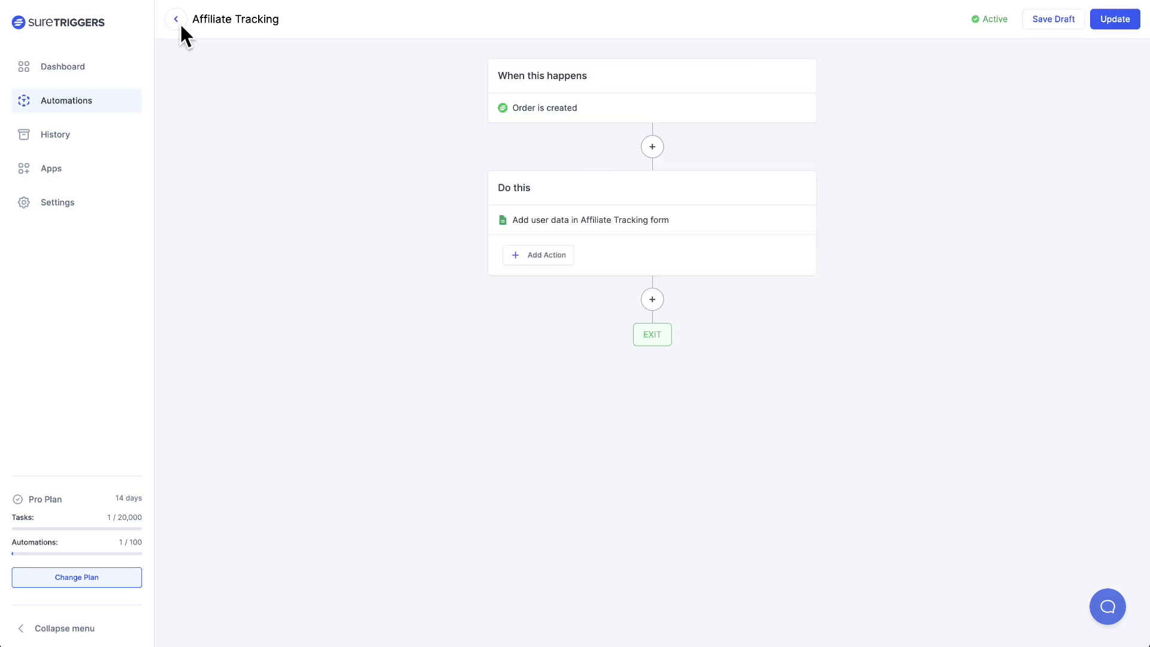
pyautogui.click(176, 22)
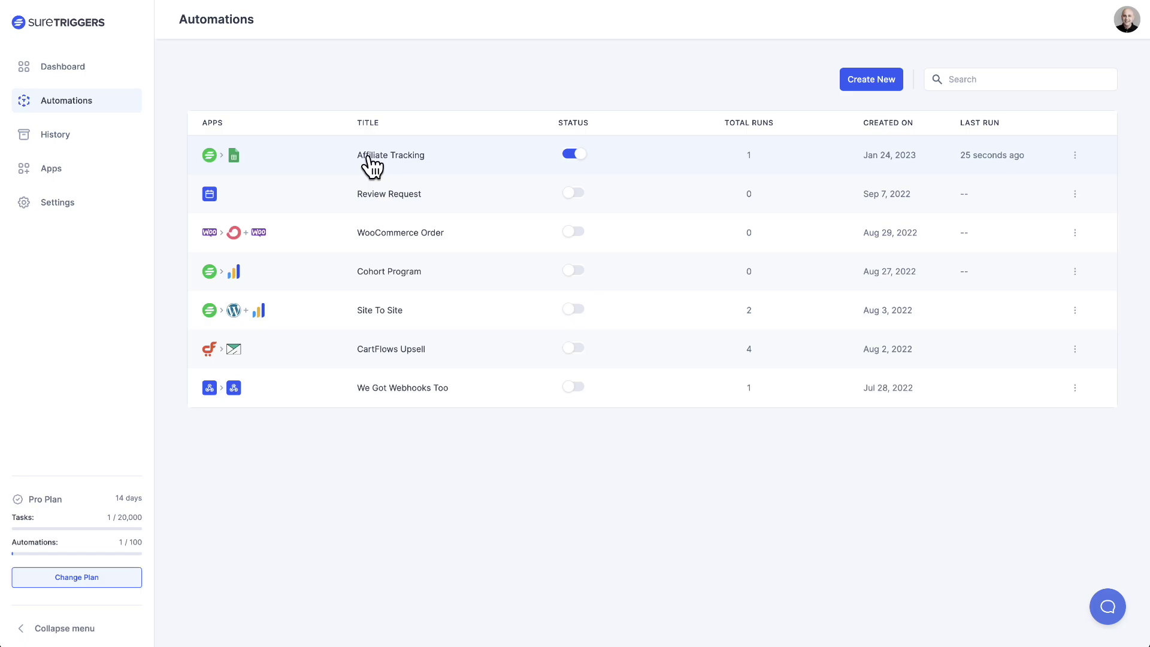
pyautogui.click(47, 135)
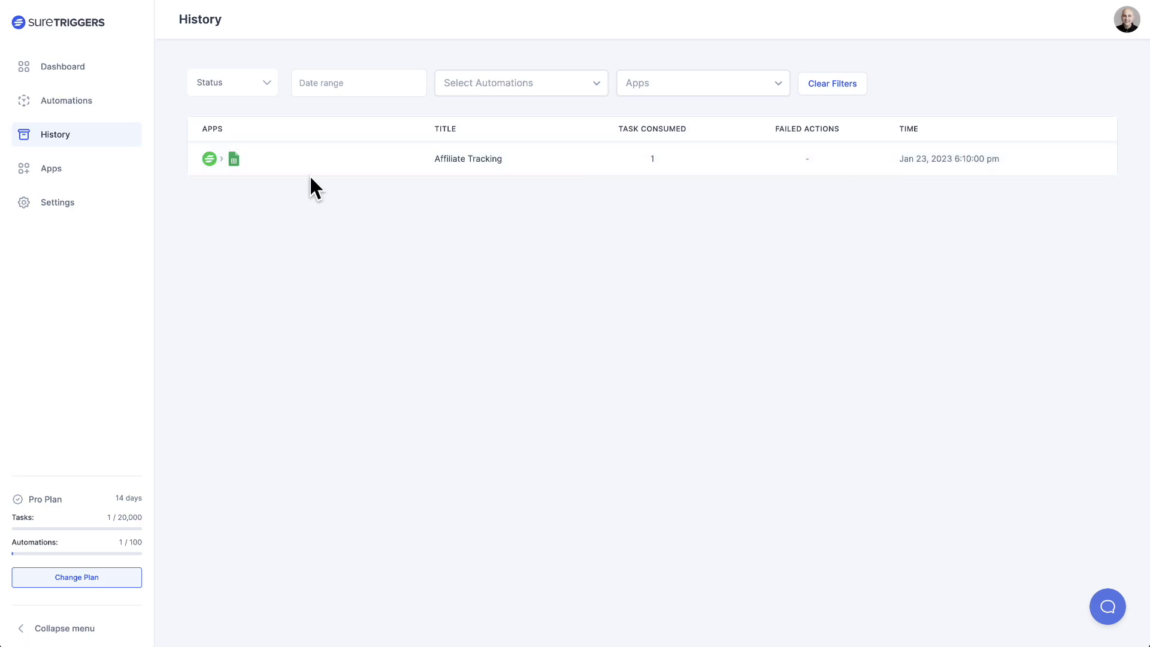
pyautogui.click(302, 158)
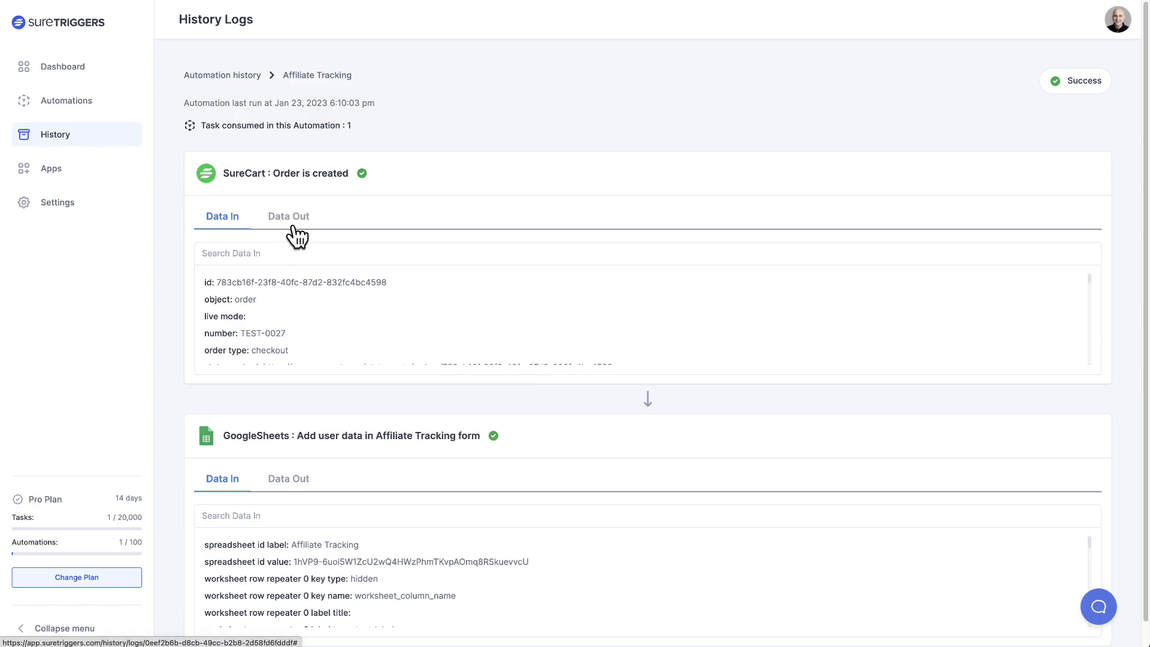
pyautogui.scroll(-5, 408, 303)
pyautogui.scroll(-5, 407, 303)
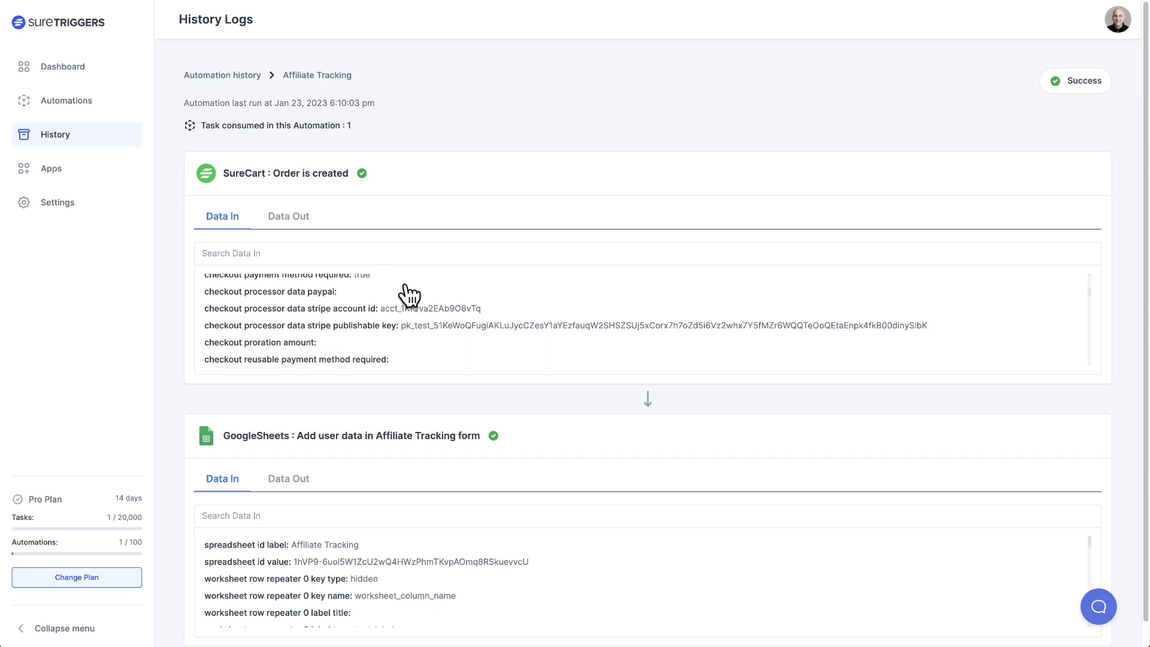
pyautogui.scroll(-5, 408, 300)
pyautogui.scroll(-1, 410, 297)
pyautogui.scroll(-3, 410, 295)
pyautogui.scroll(10, 473, 290)
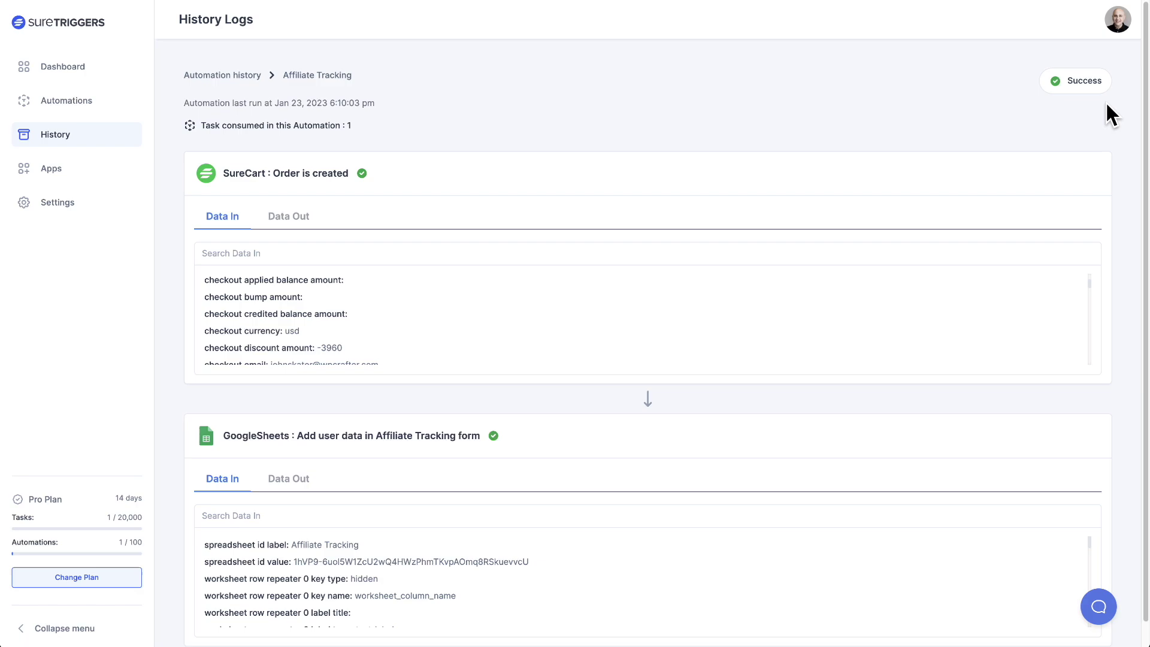
pyautogui.scroll(-1, 175, 209)
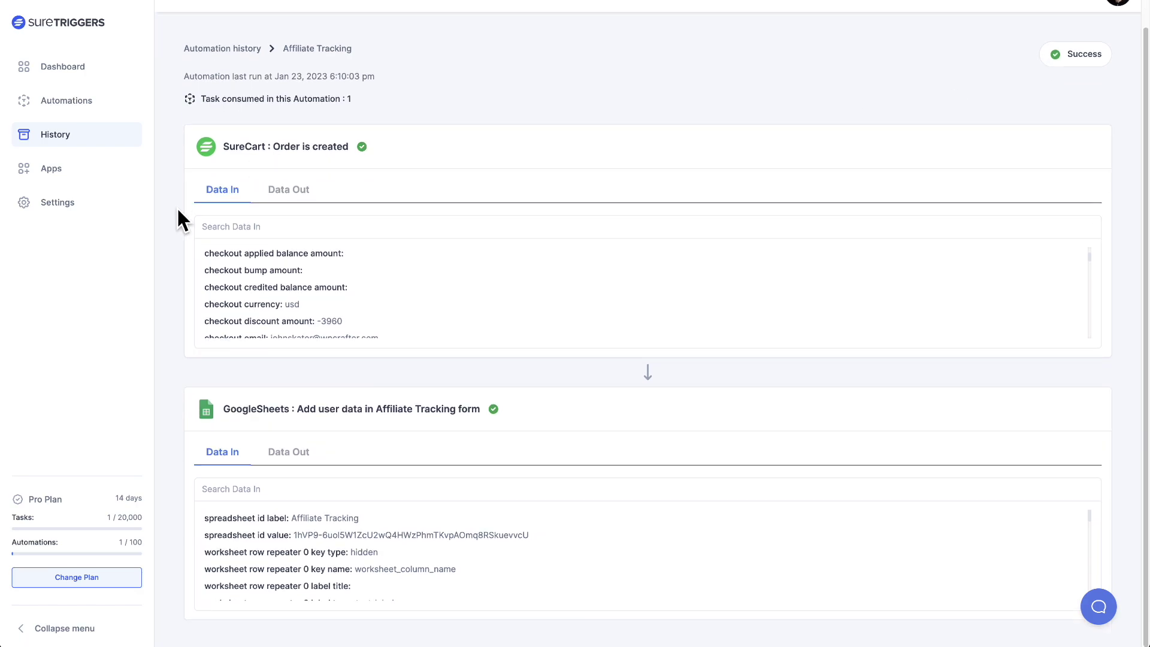
pyautogui.scroll(1, 178, 211)
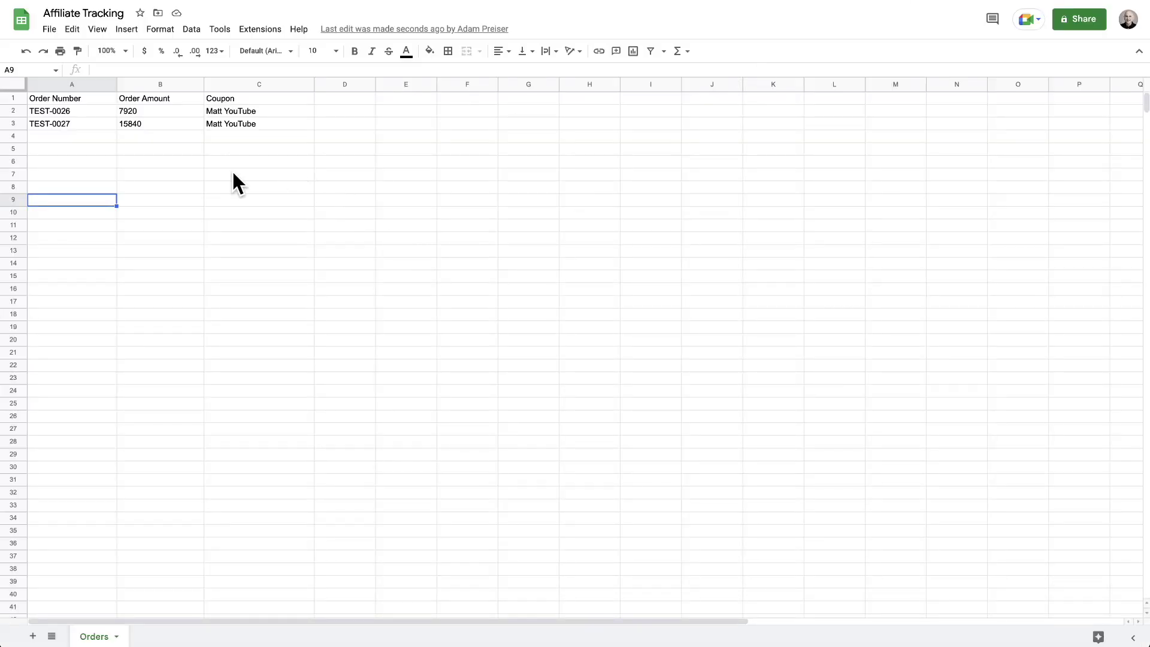
pyautogui.click(50, 123)
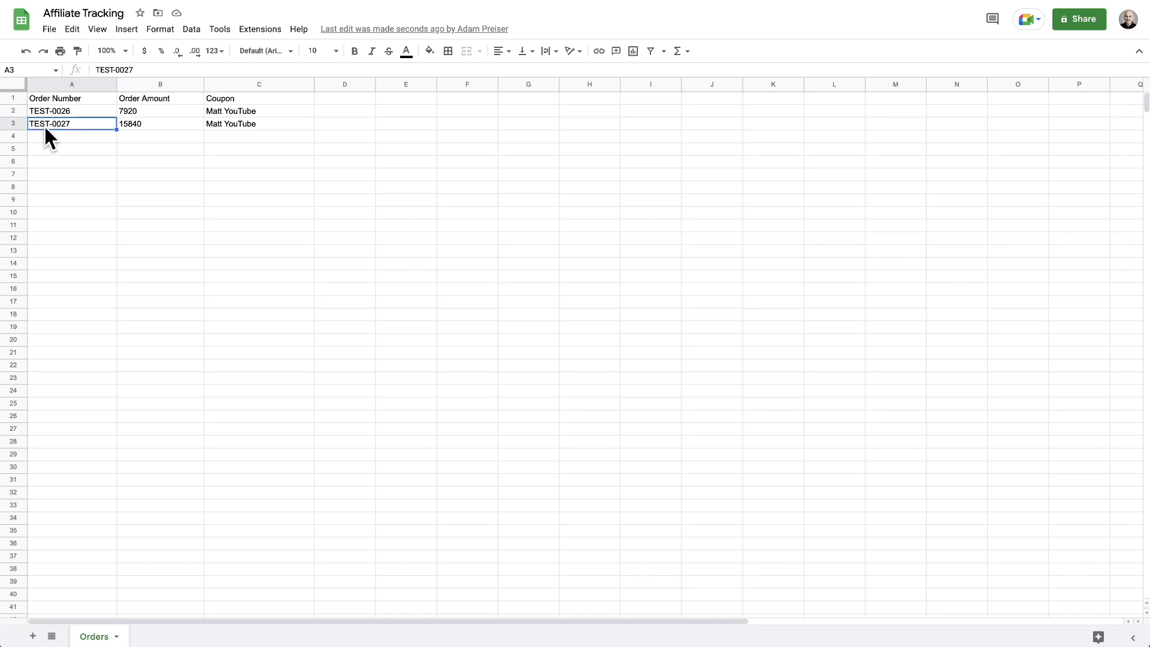
pyautogui.click(154, 124)
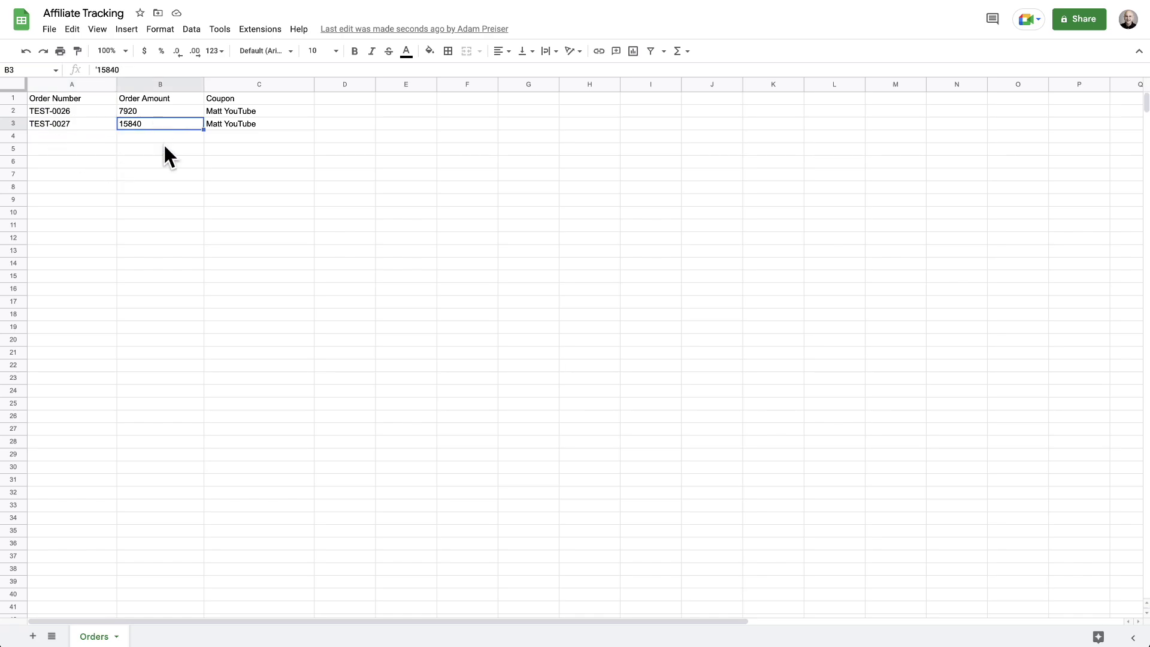
pyautogui.click(266, 124)
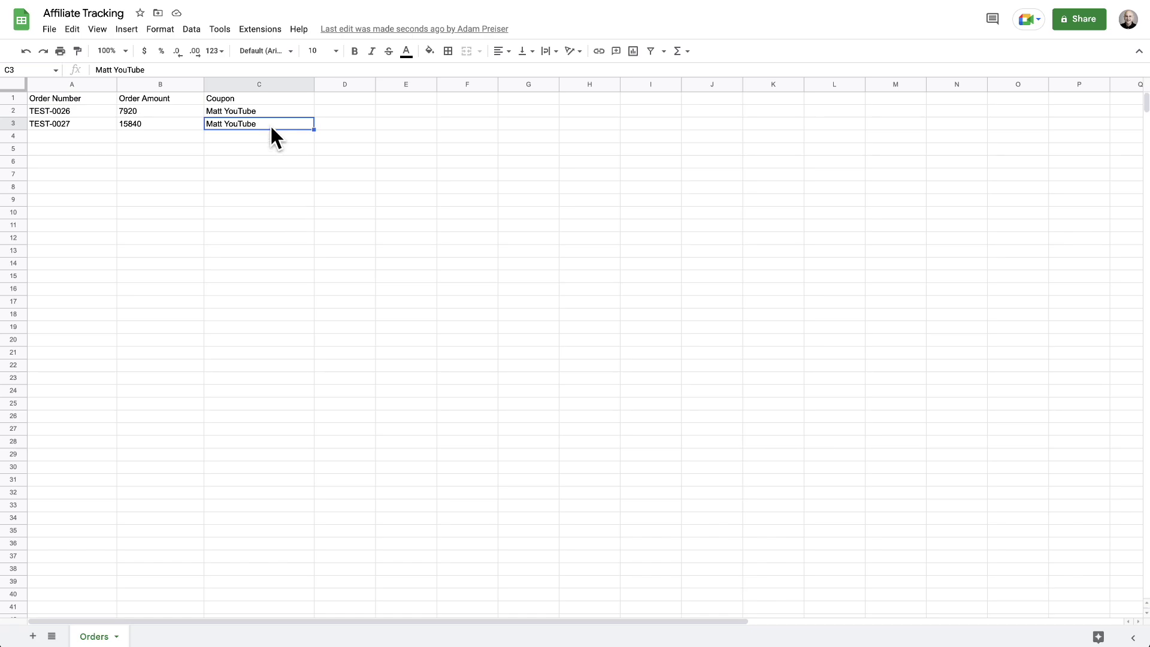
pyautogui.click(168, 125)
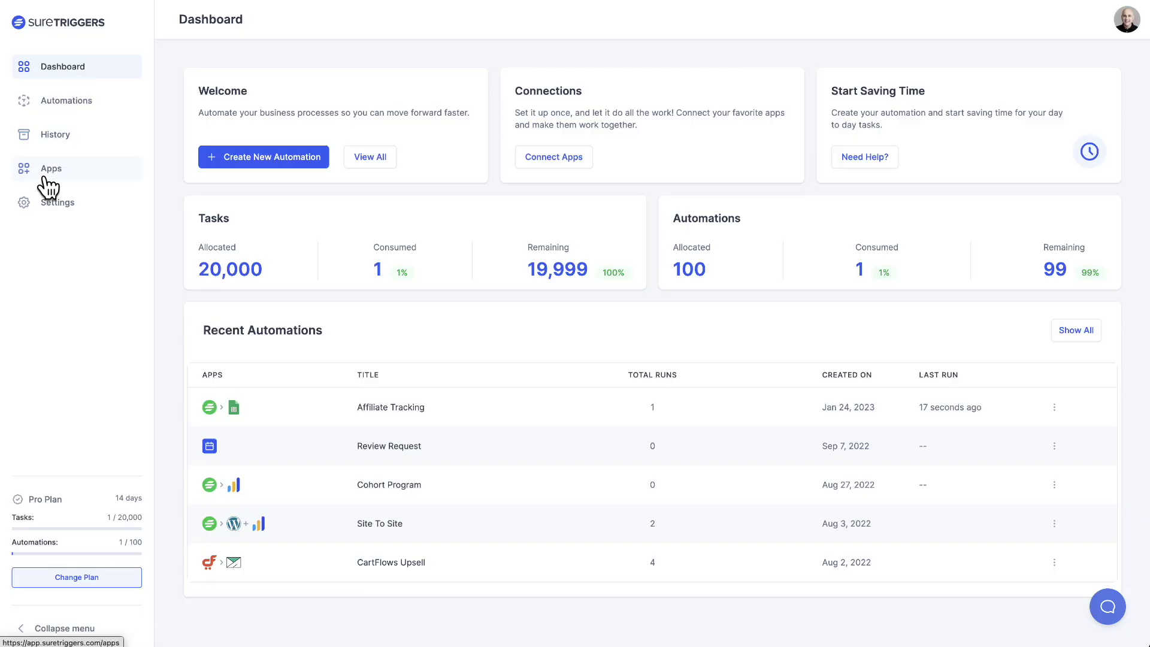
# Go from Apps to Automations, open Affiliate Tracking, and dismiss the Add Action panel unused.
pyautogui.click(67, 175)
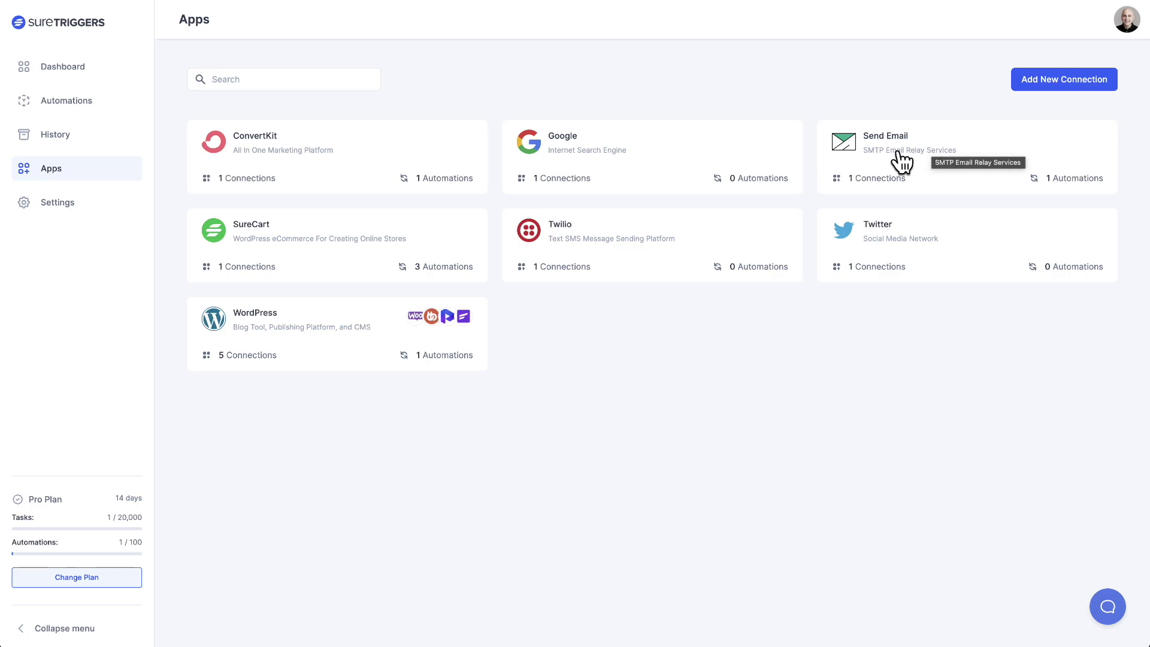
pyautogui.click(54, 101)
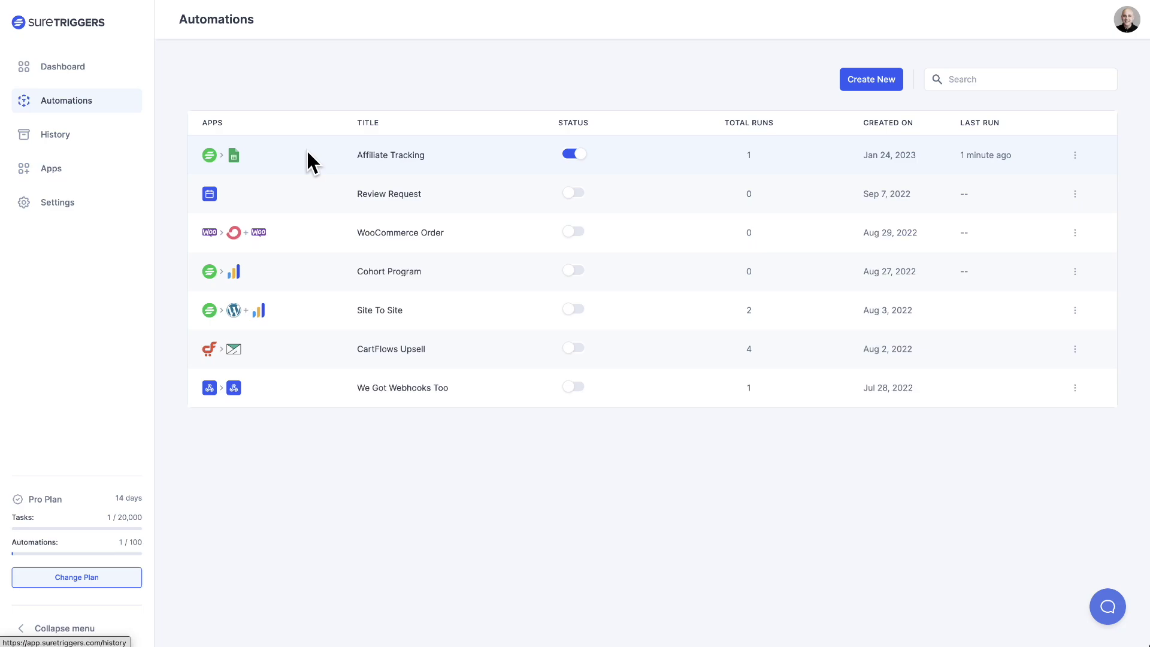
pyautogui.click(394, 153)
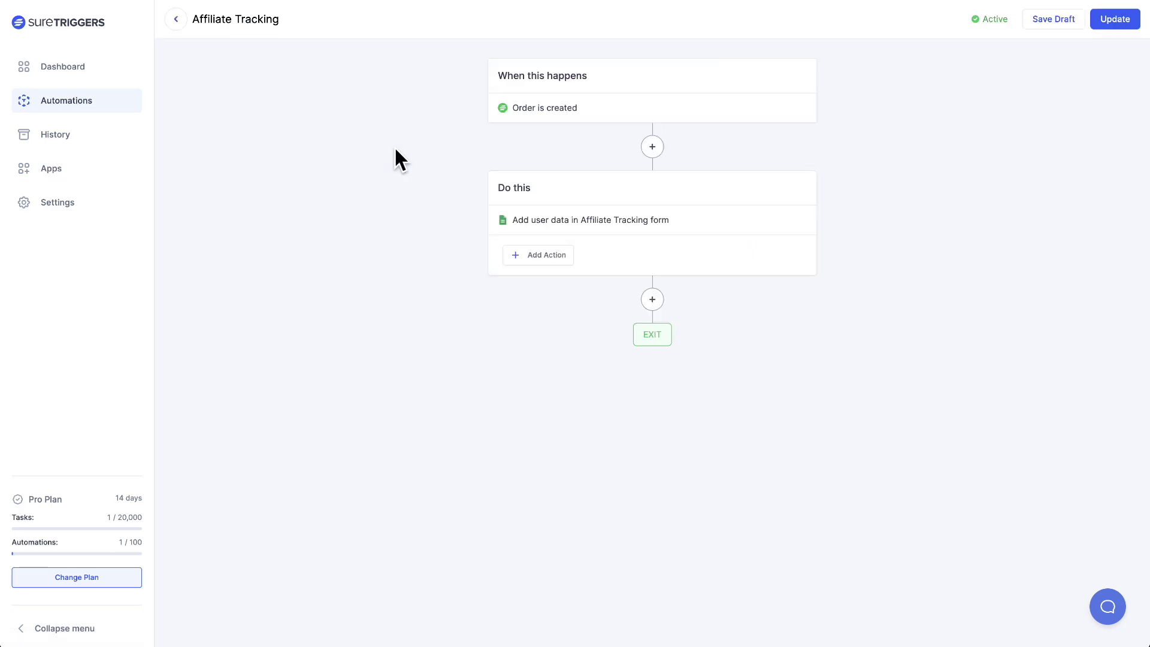
pyautogui.click(537, 258)
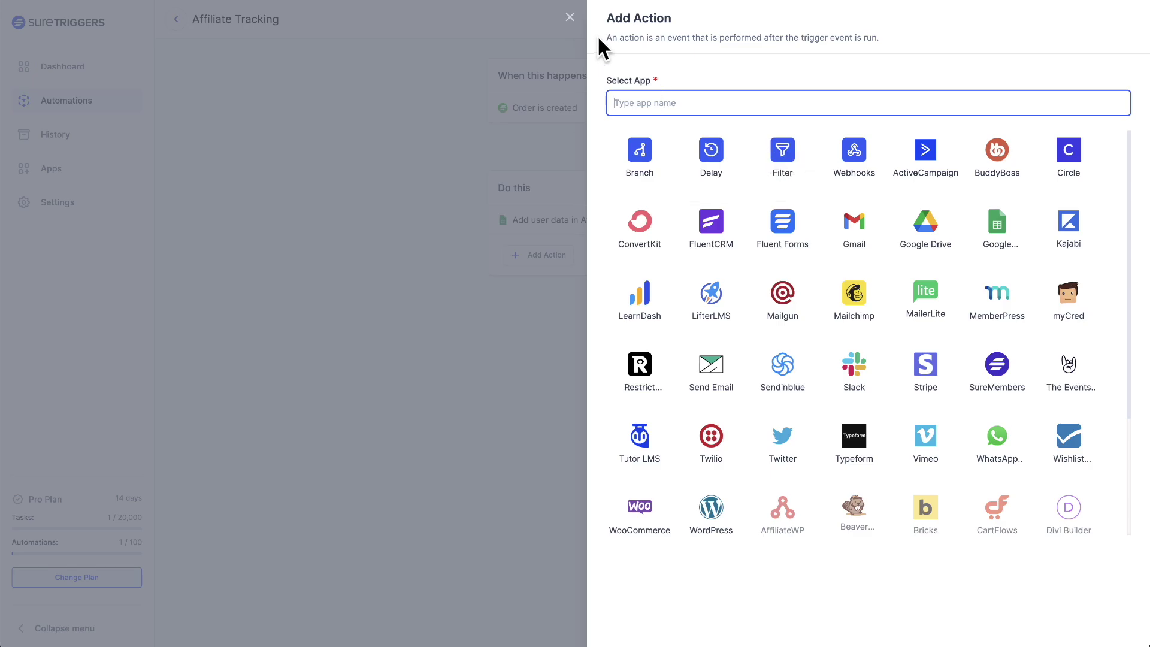
pyautogui.click(570, 17)
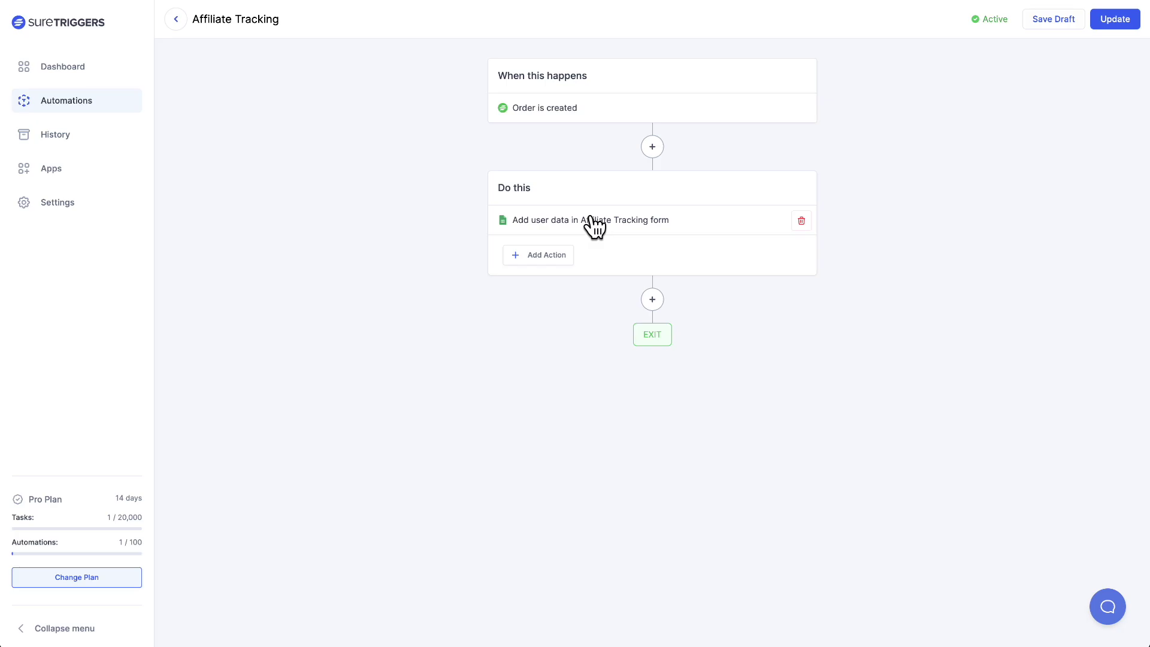
pyautogui.click(615, 225)
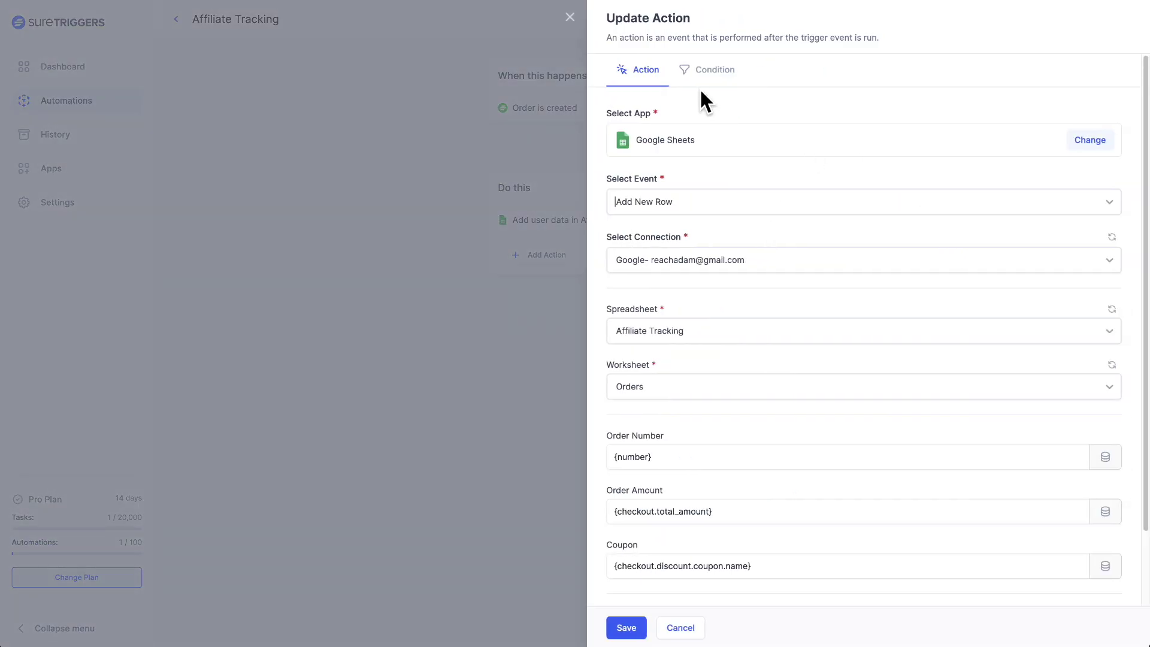
pyautogui.click(707, 78)
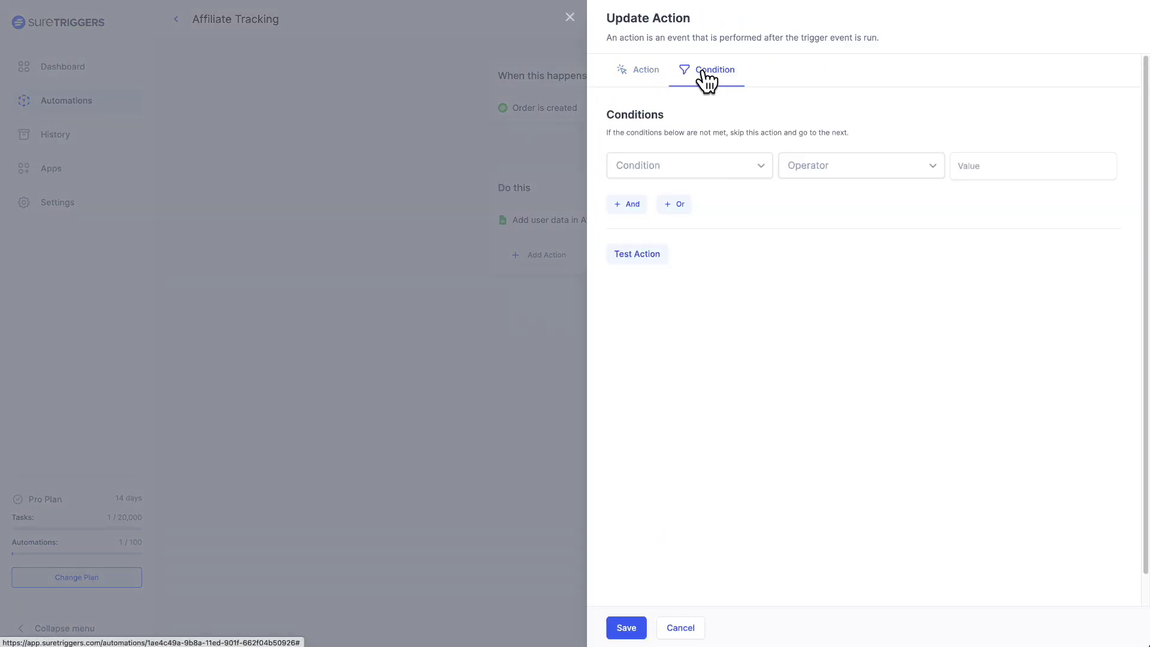
pyautogui.click(754, 168)
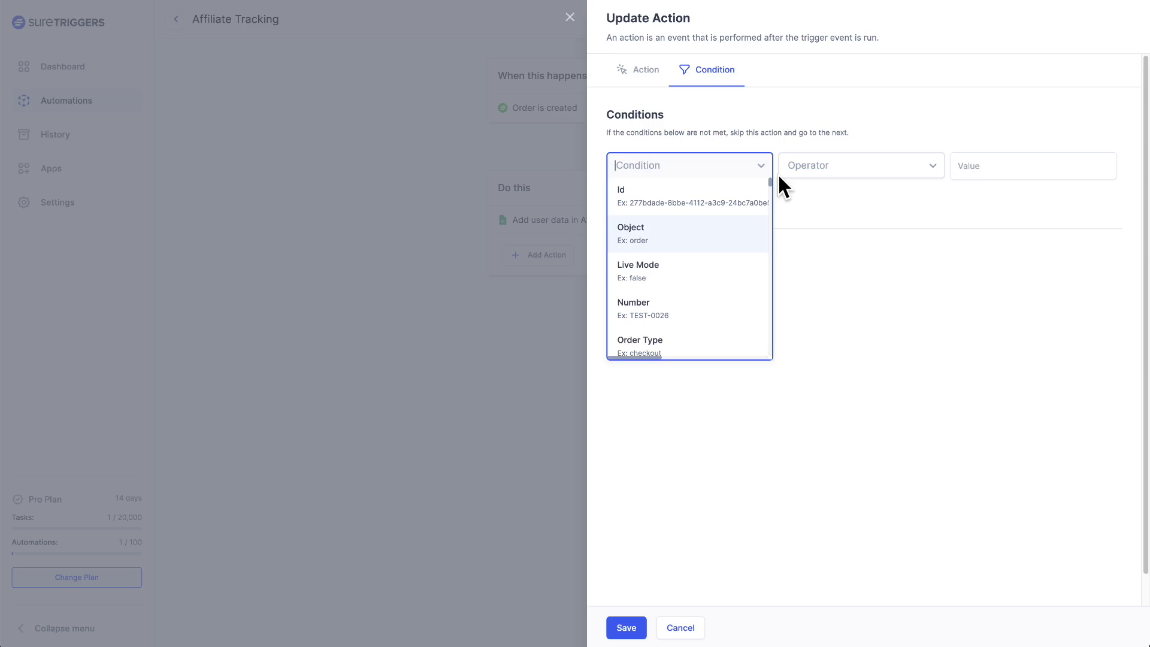
pyautogui.click(569, 16)
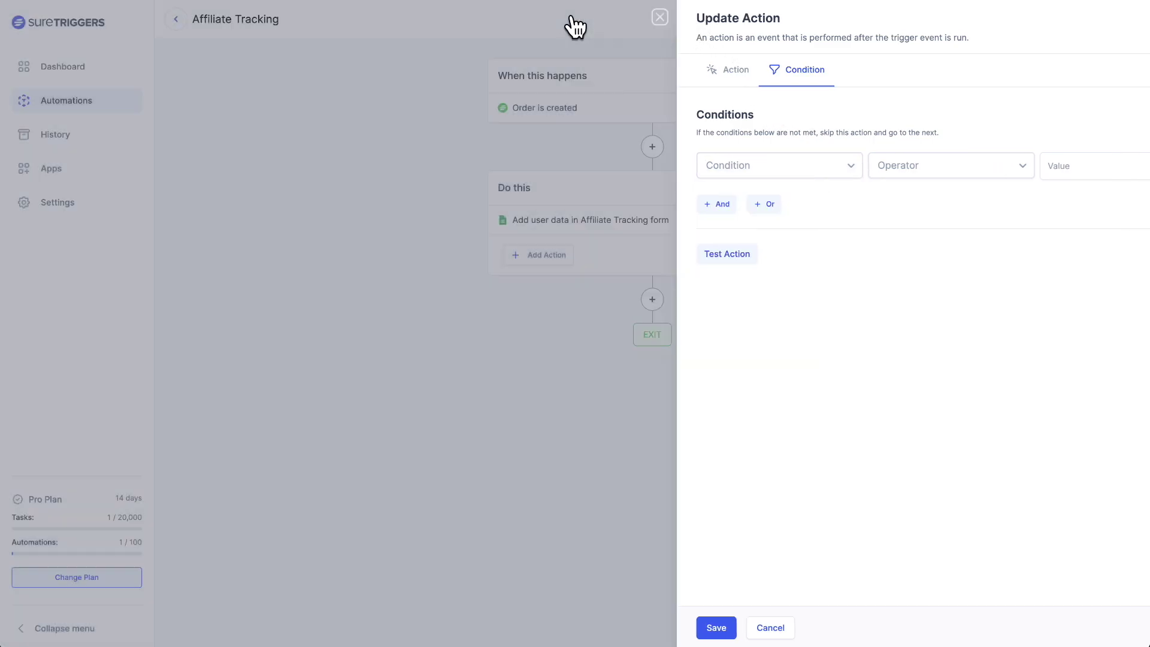